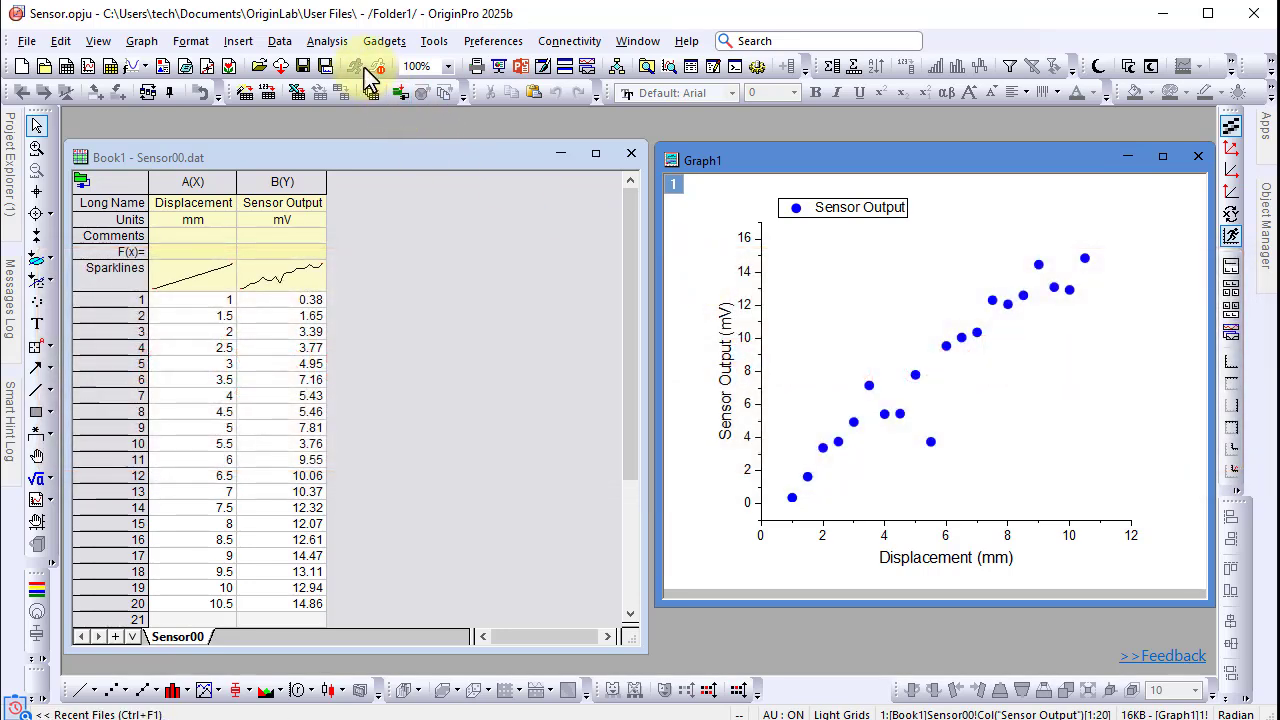
Open the Analysis menu to browse the fitting functions for the Sensor Output data.
left_click(327, 41)
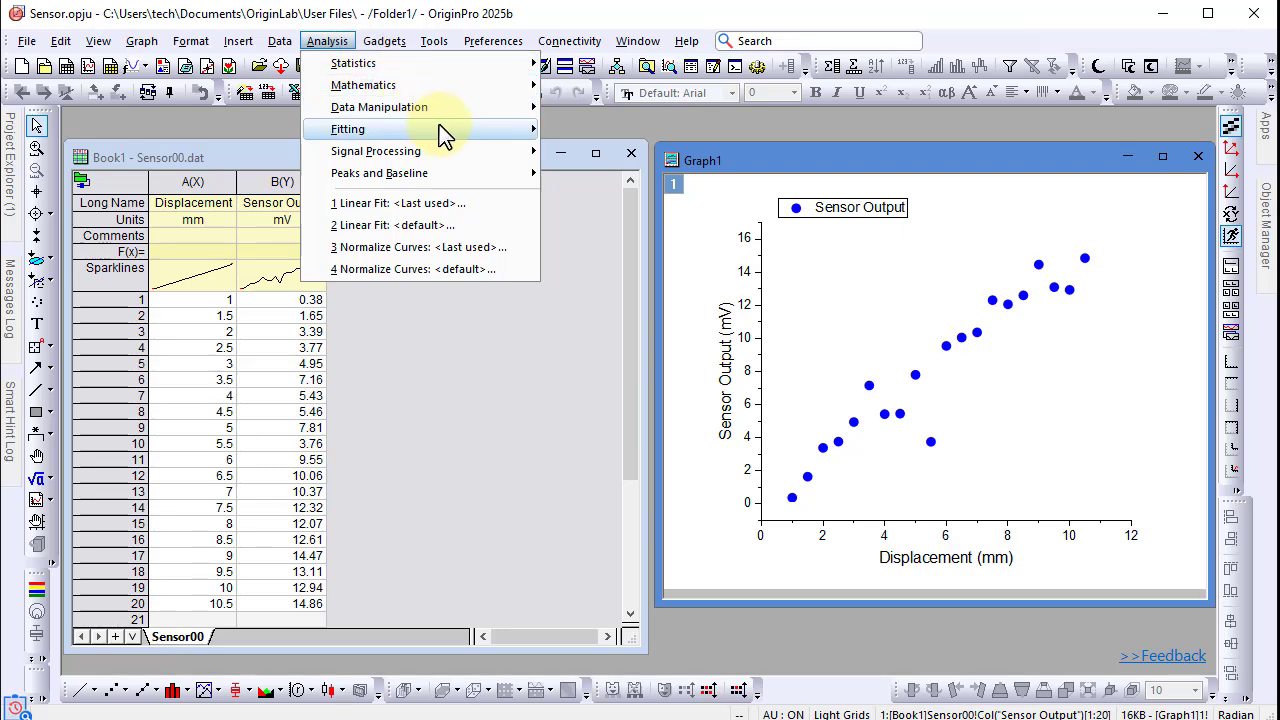
Open the full Linear Fit dialog and set Recalculate to Auto.
mouse_move(446, 132)
mouse_move(690, 133)
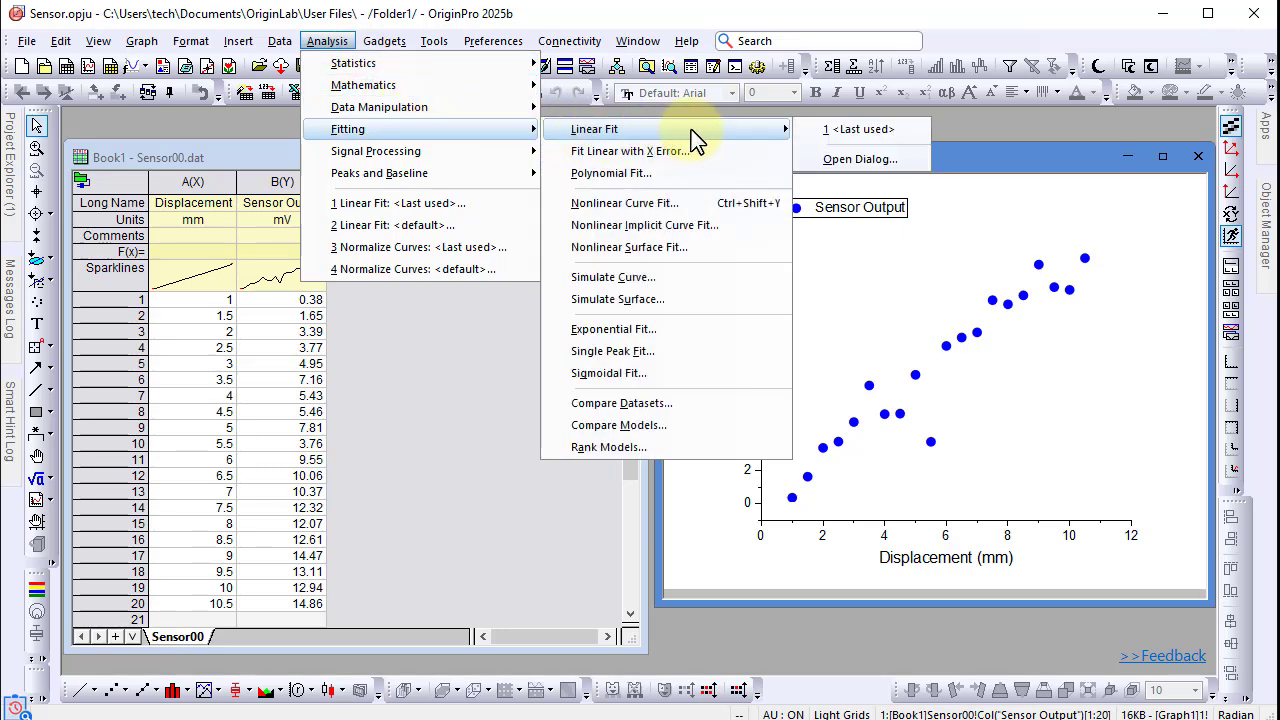
left_click(876, 162)
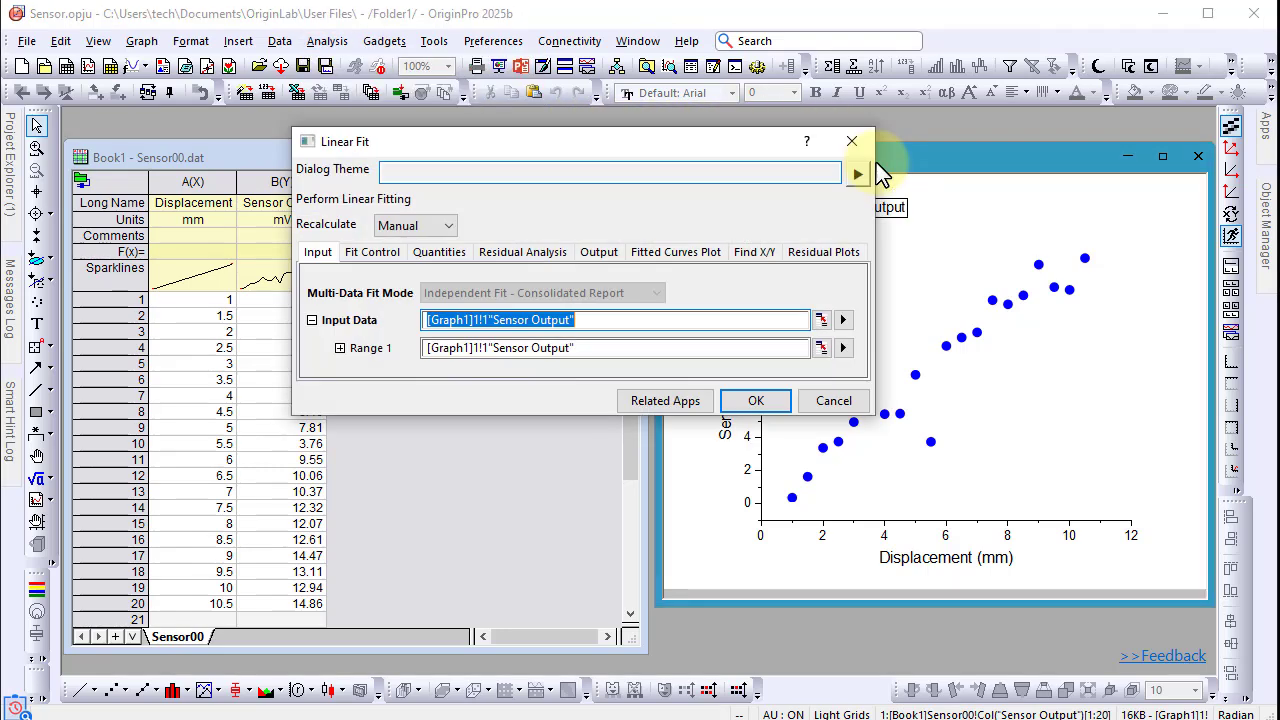
left_click(449, 226)
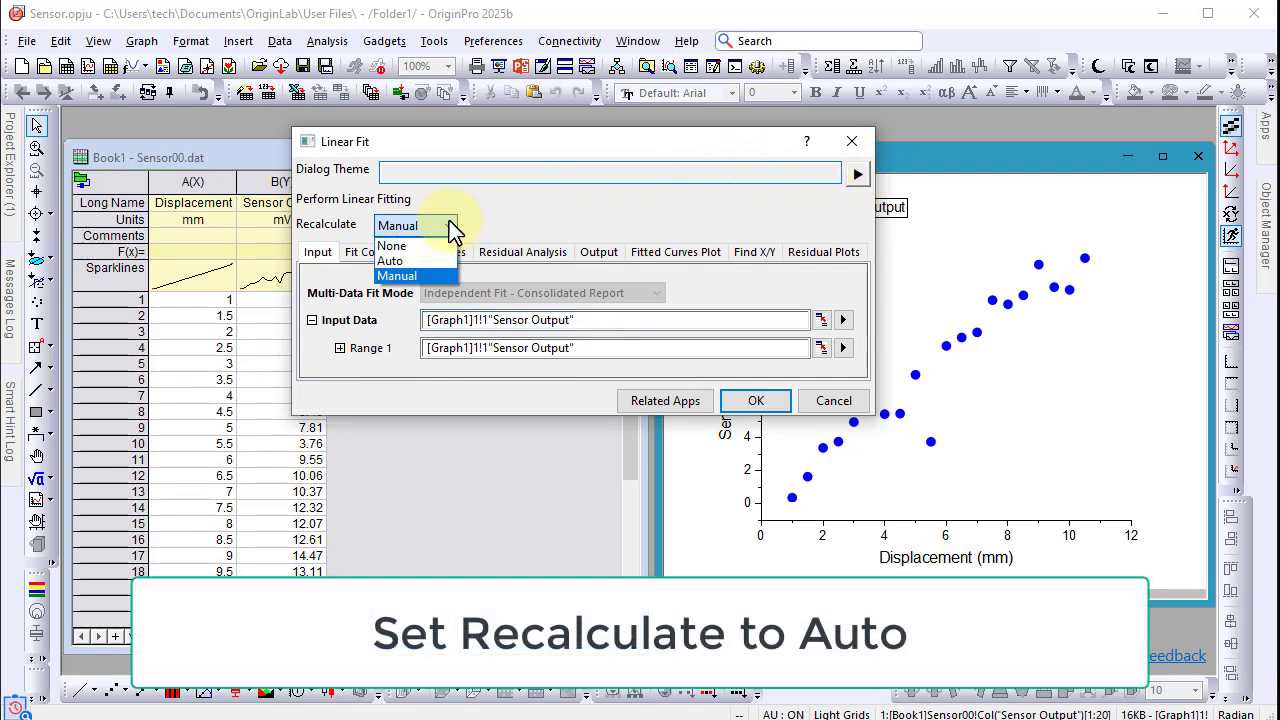
left_click(445, 261)
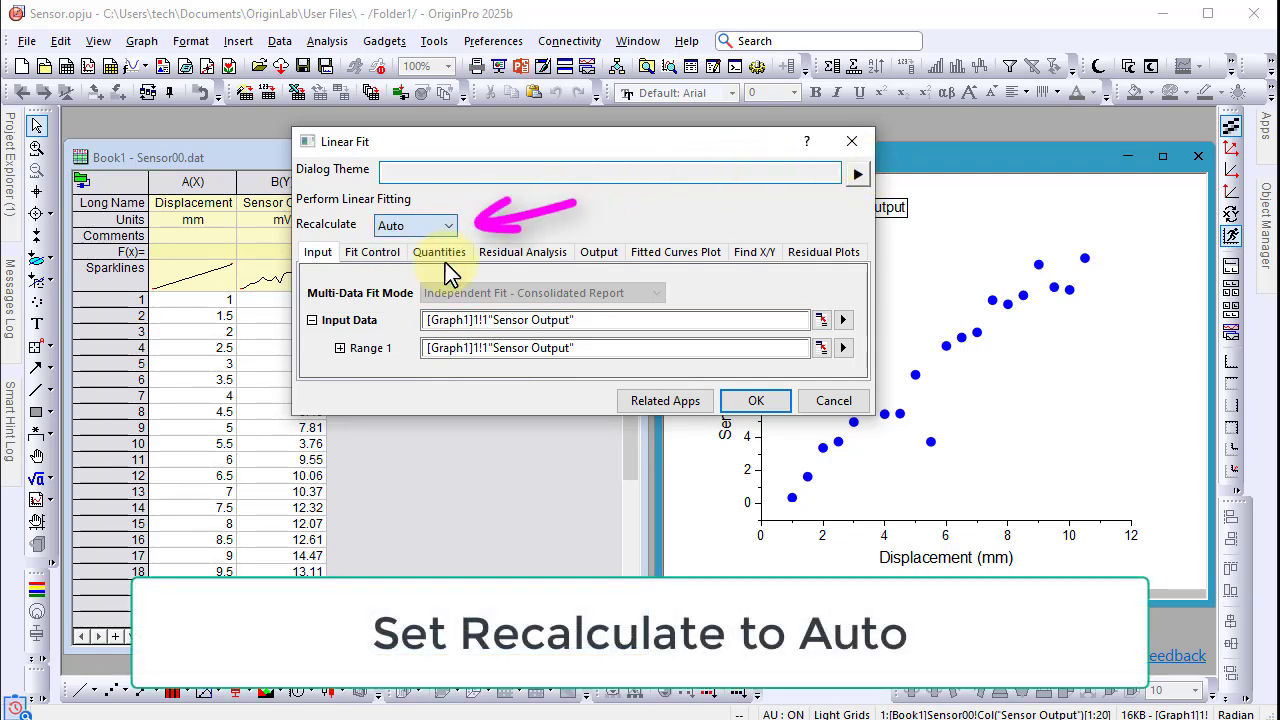
Review the Range 1 input and Fit Control settings, run the fit, and view the FitLinear1 report.
left_click(340, 348)
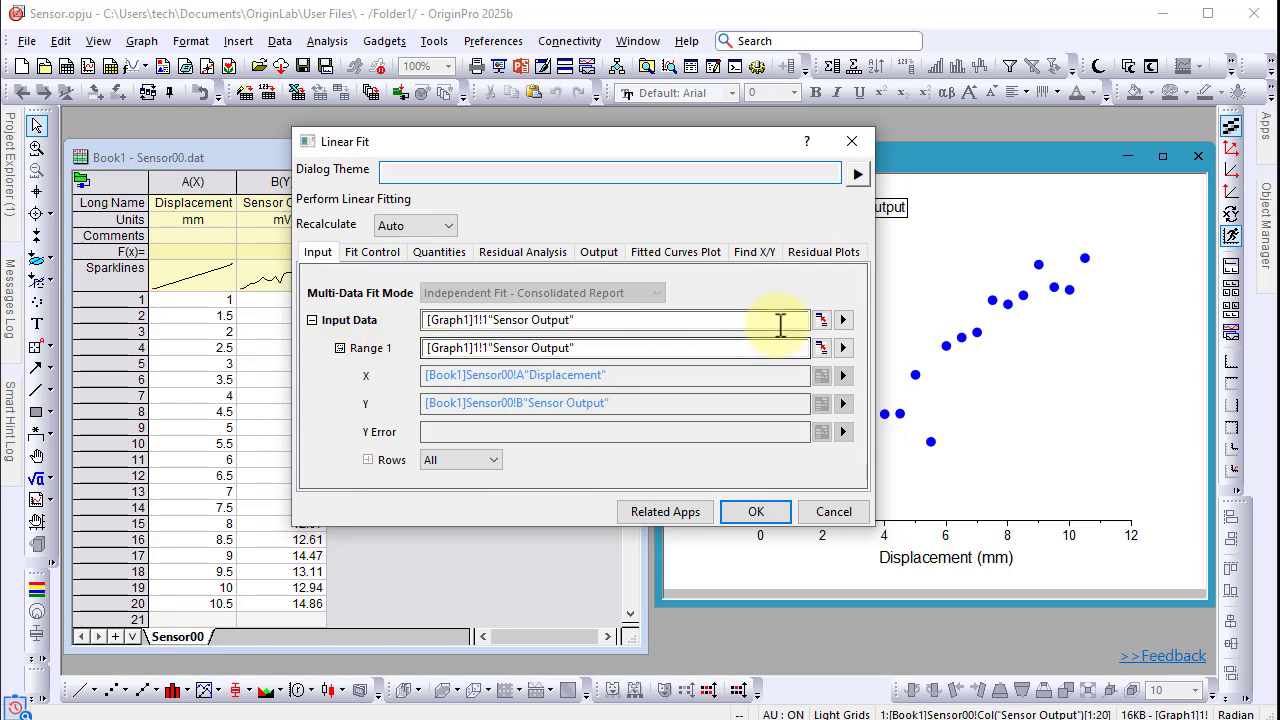
left_click(843, 322)
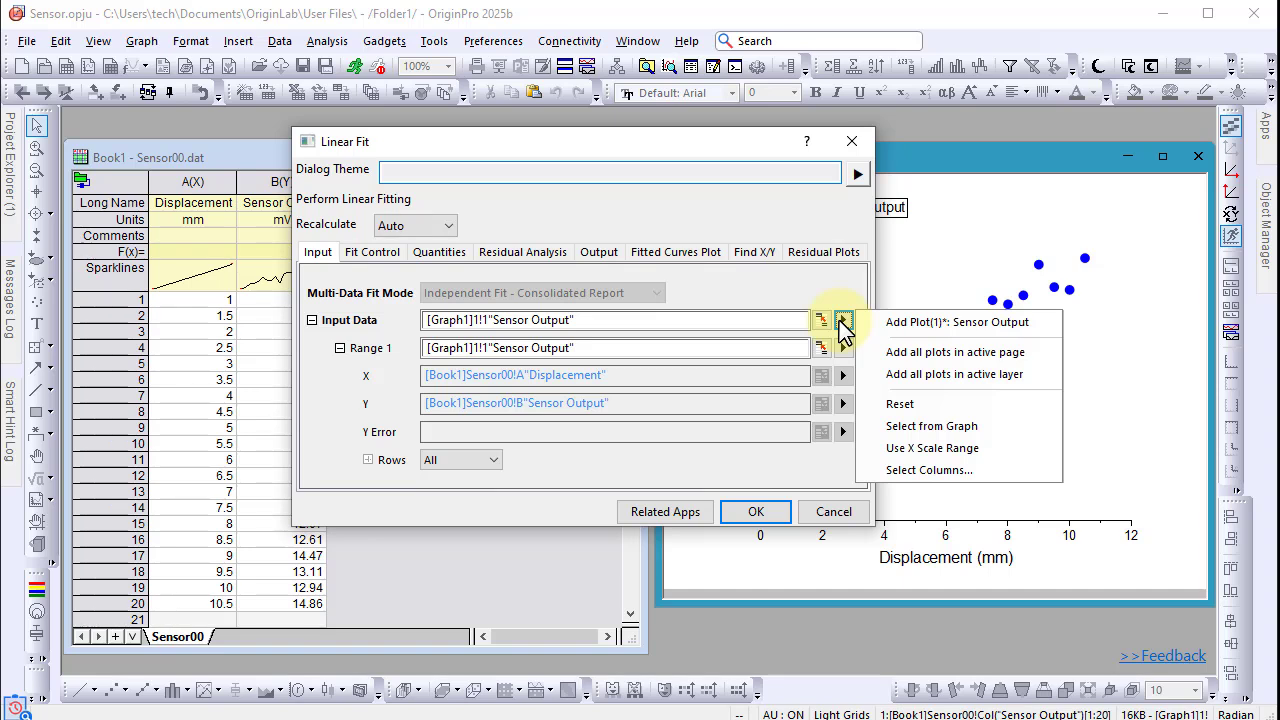
left_click(749, 297)
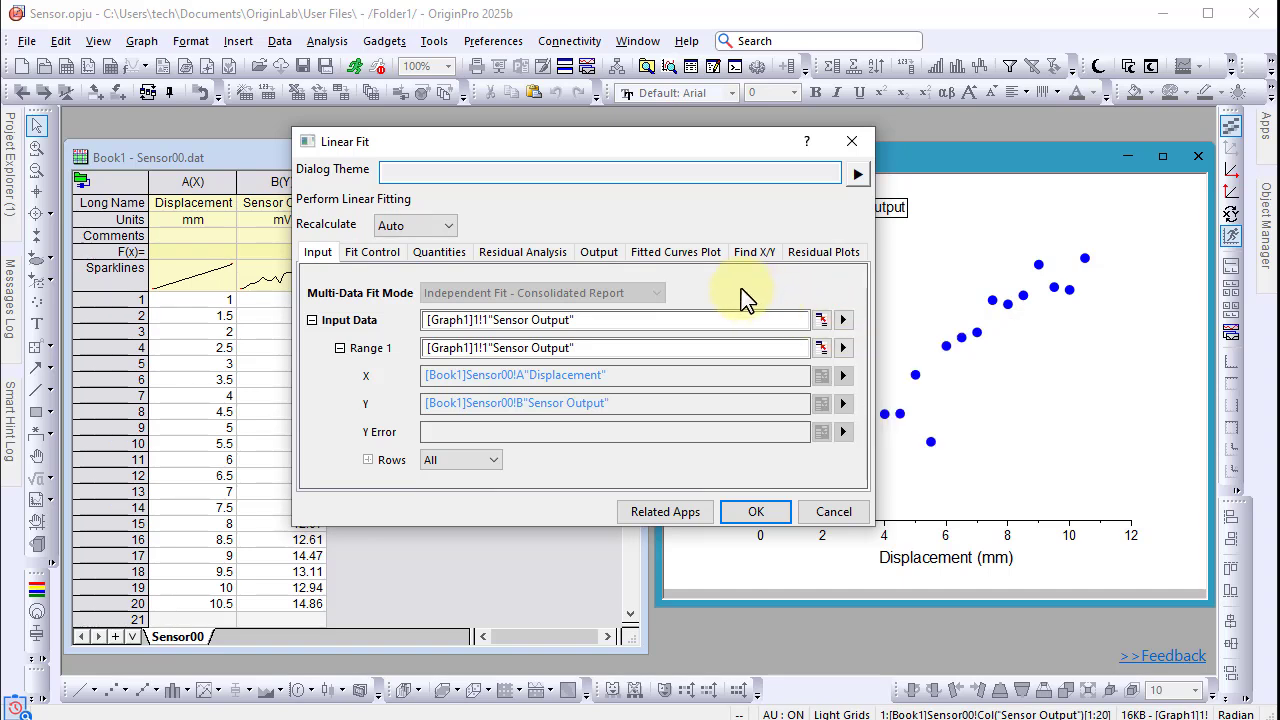
left_click(385, 253)
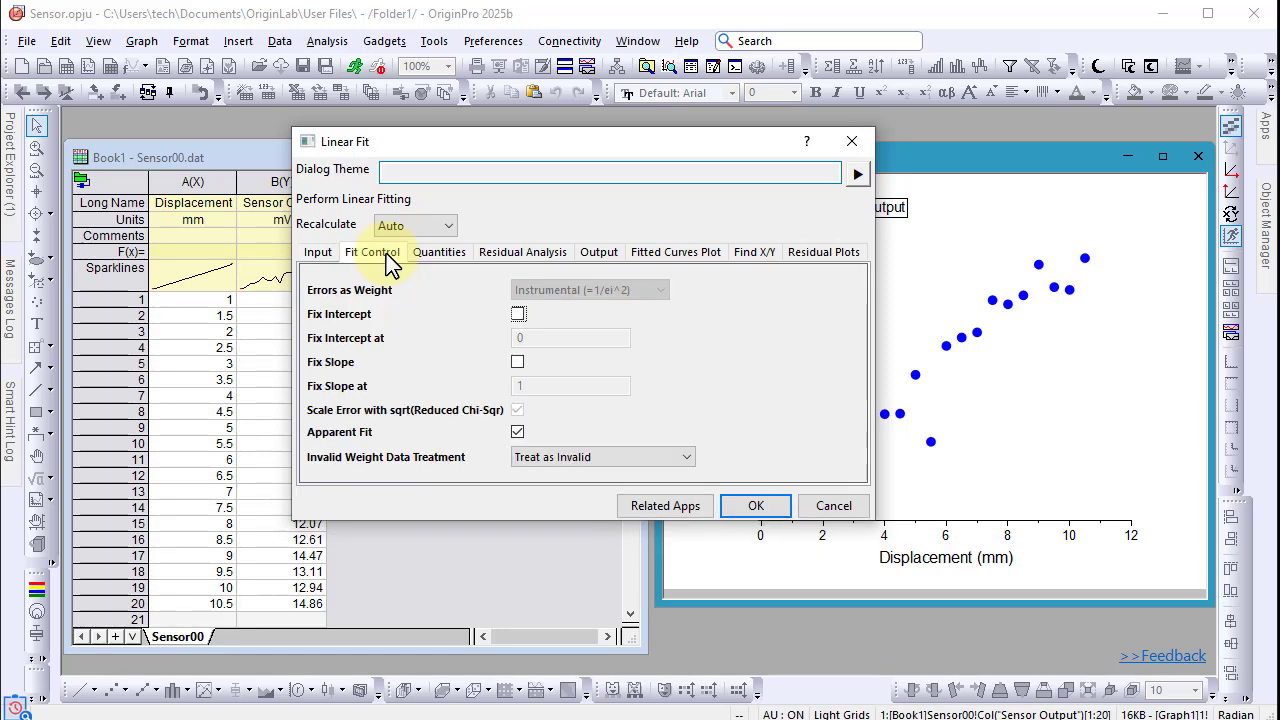
left_click(762, 510)
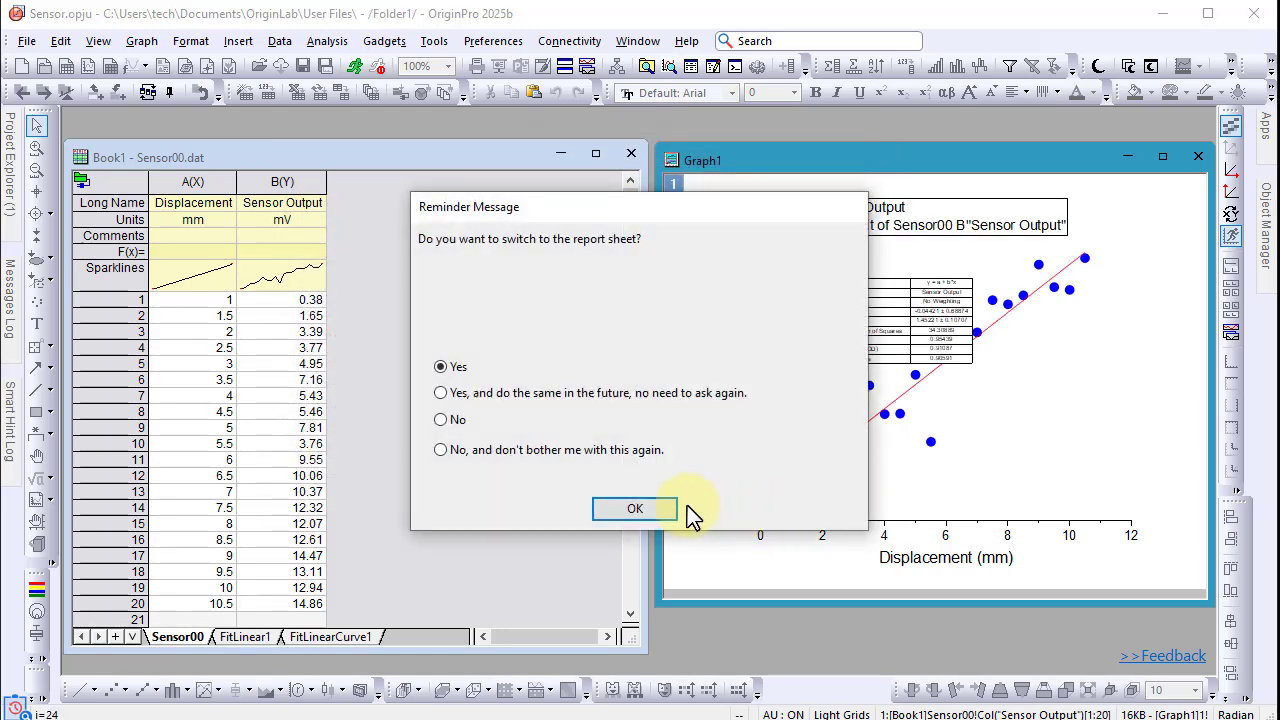
left_click(655, 512)
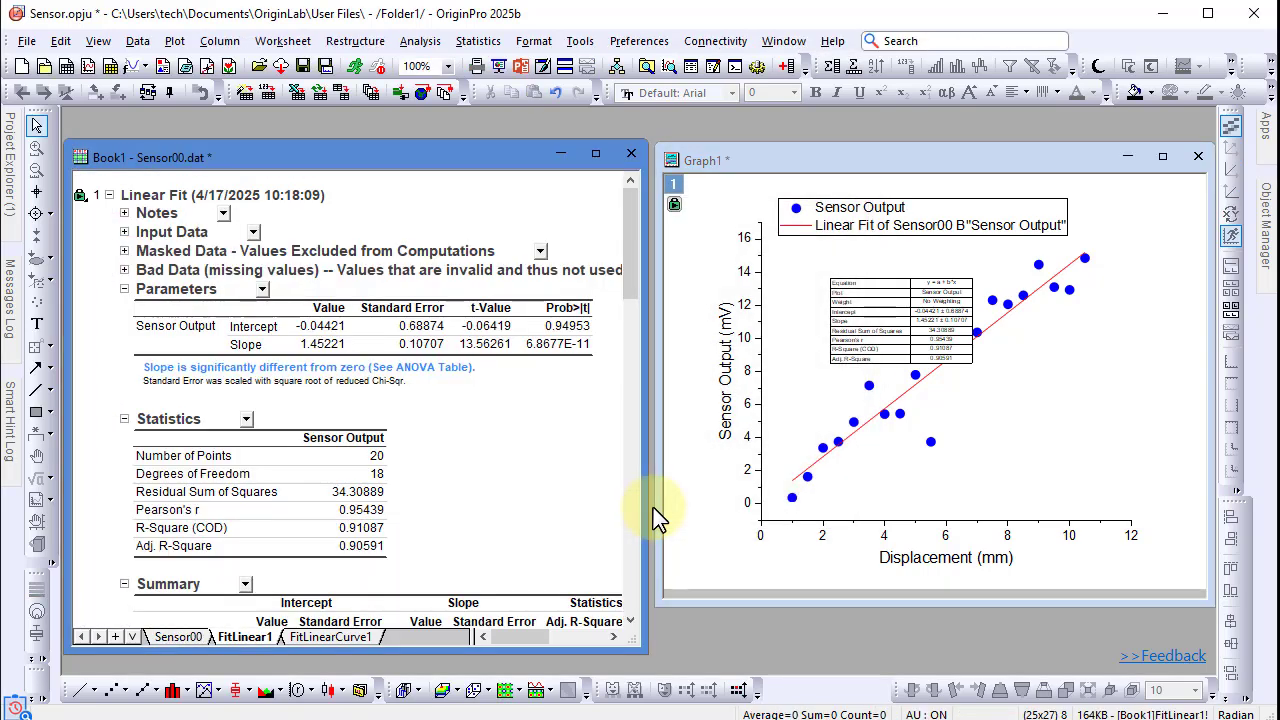
scroll(548, 462, "down", 2, "ctrl")
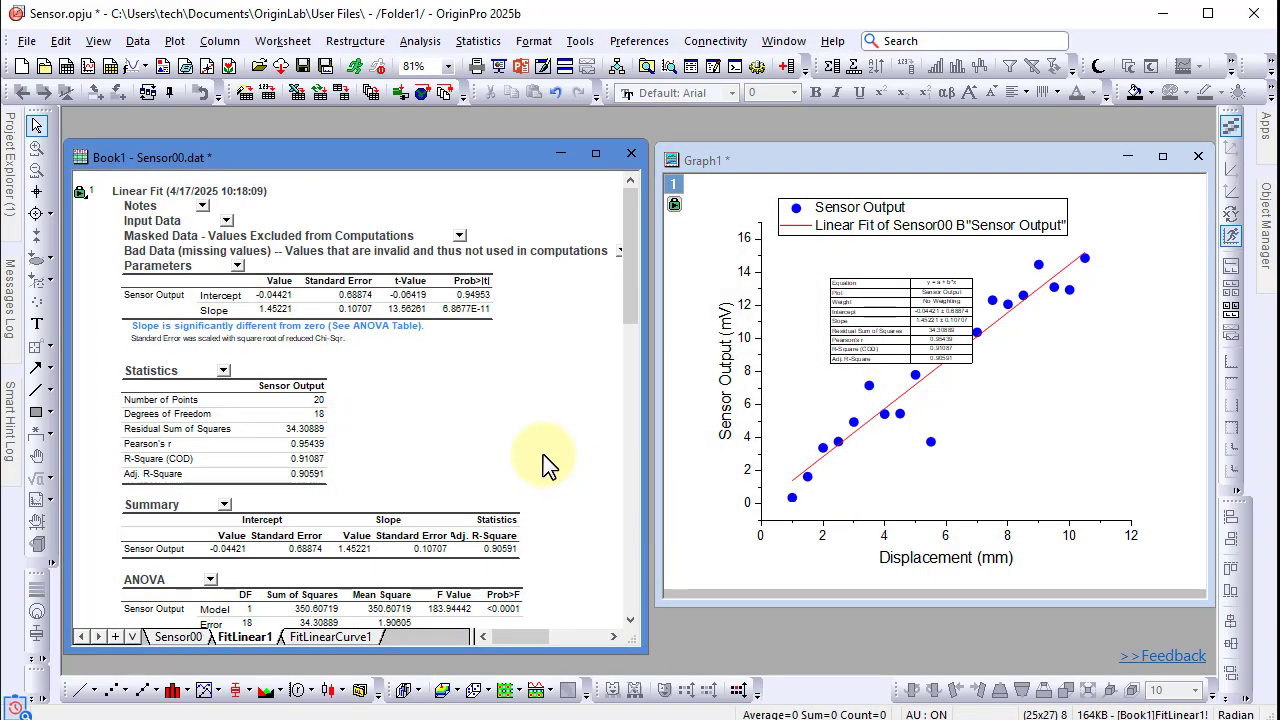
left_click_drag(626, 329, 540, 398)
scroll(540, 398, "up", 3, "ctrl")
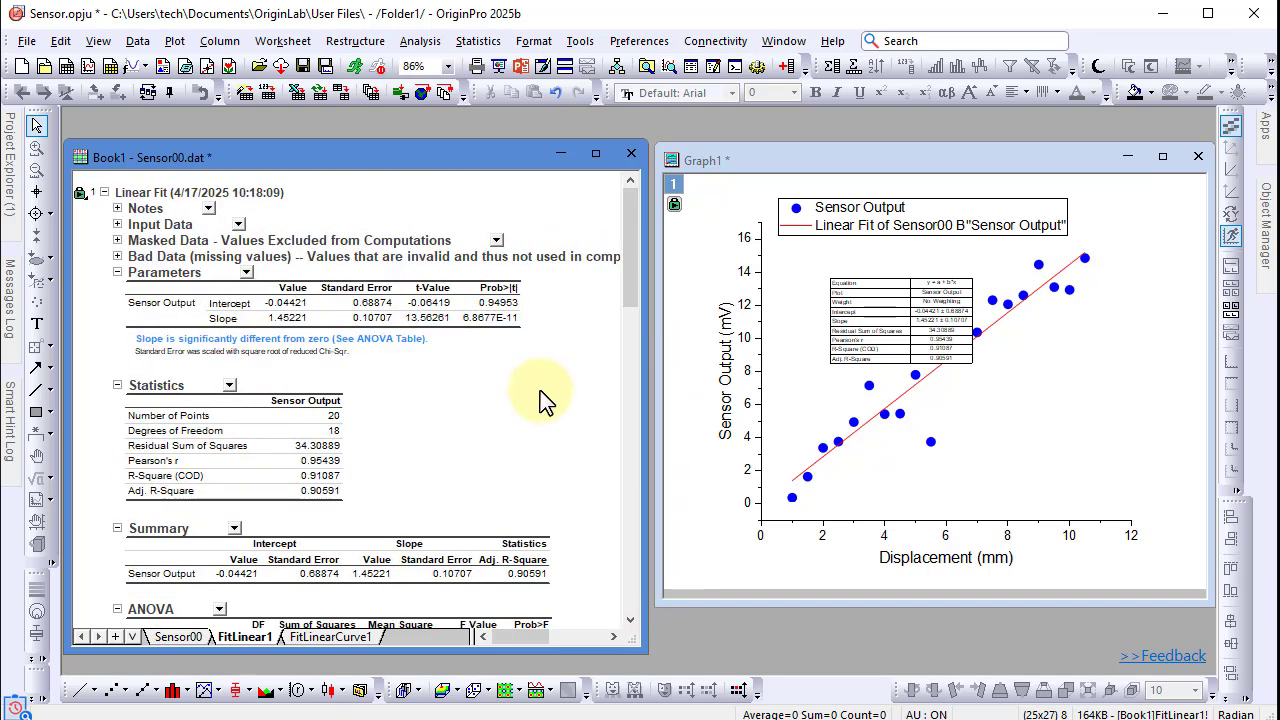
Remove Equation, Plot and Weight from the graph's fit table and list Slope before Intercept.
left_click(872, 337)
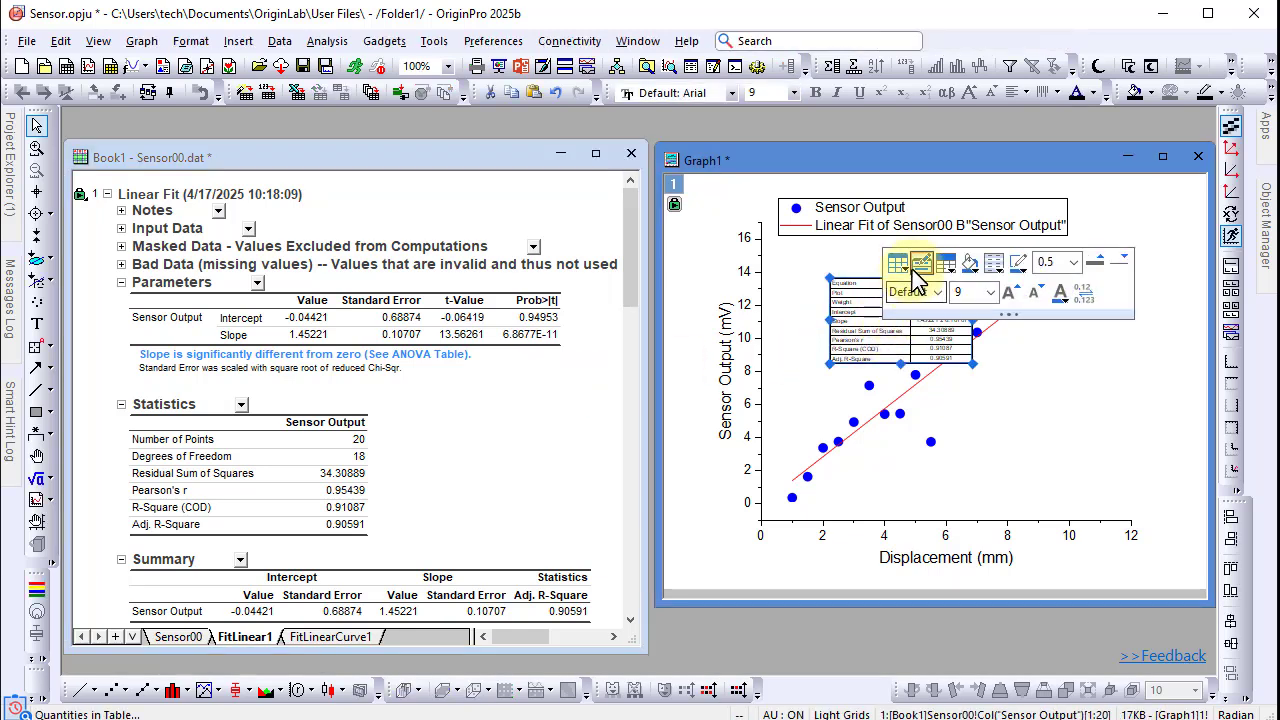
left_click(915, 268)
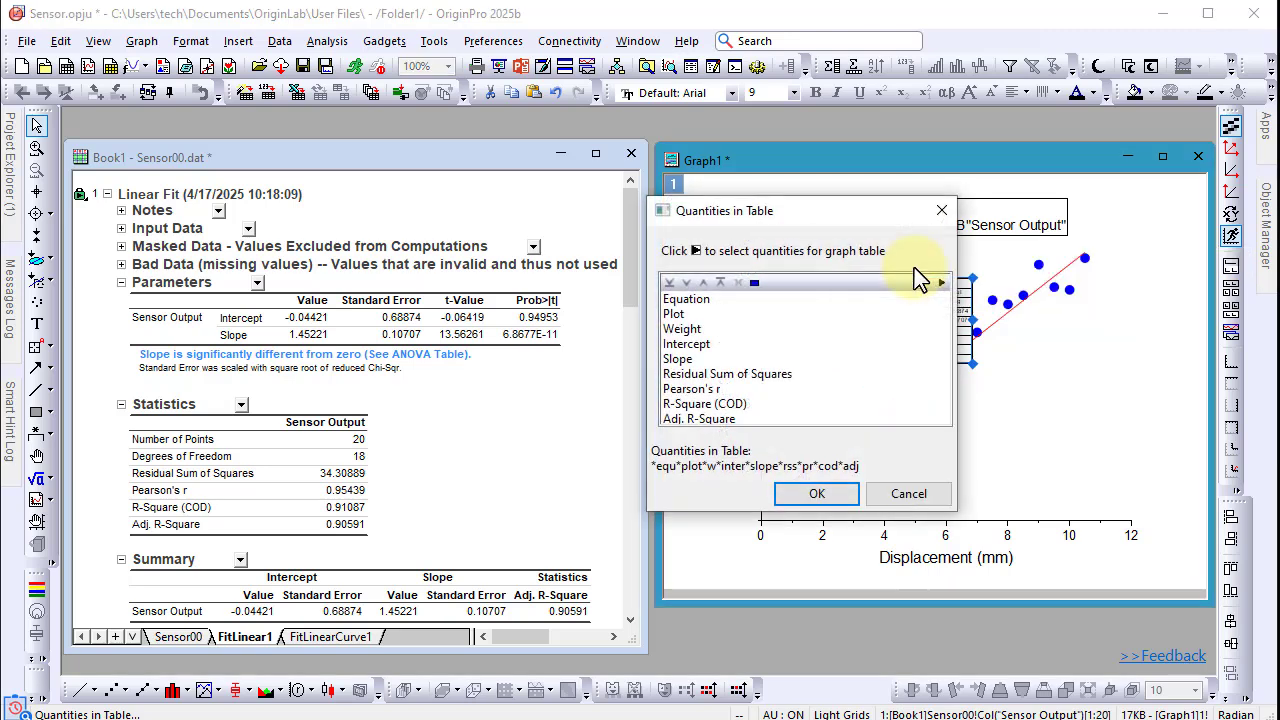
left_click_drag(688, 304, 690, 330)
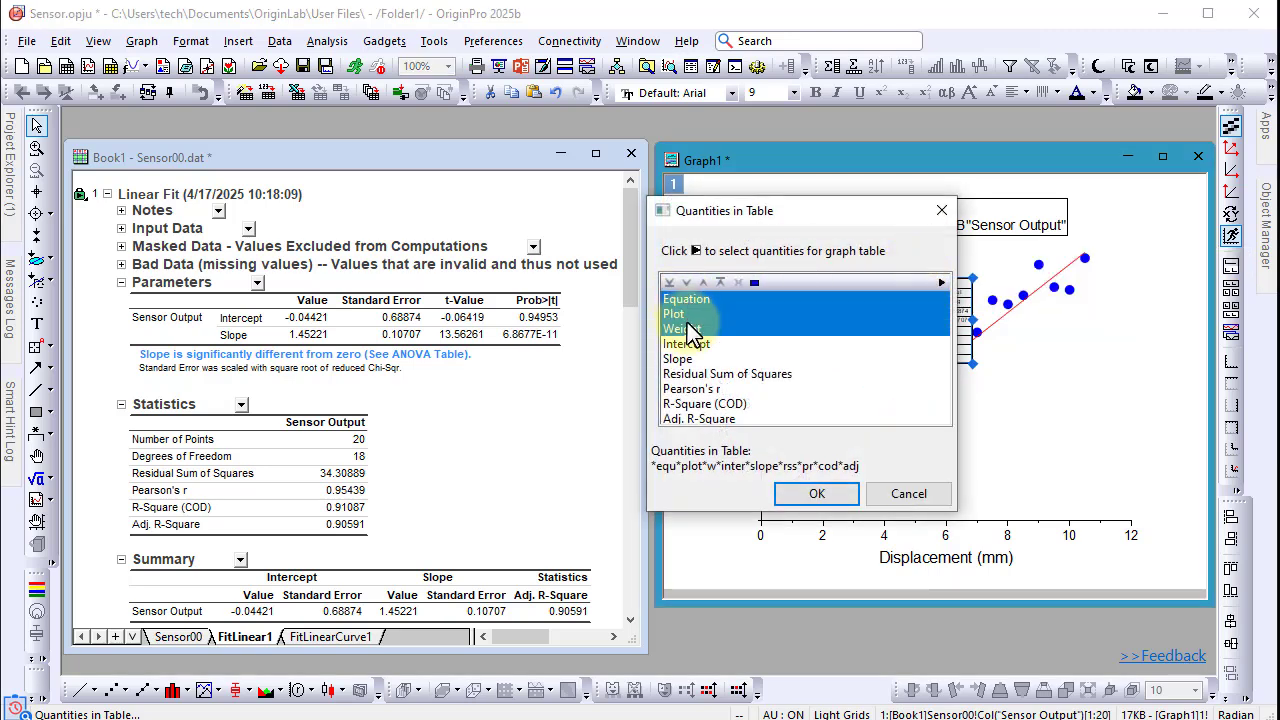
left_click(736, 283)
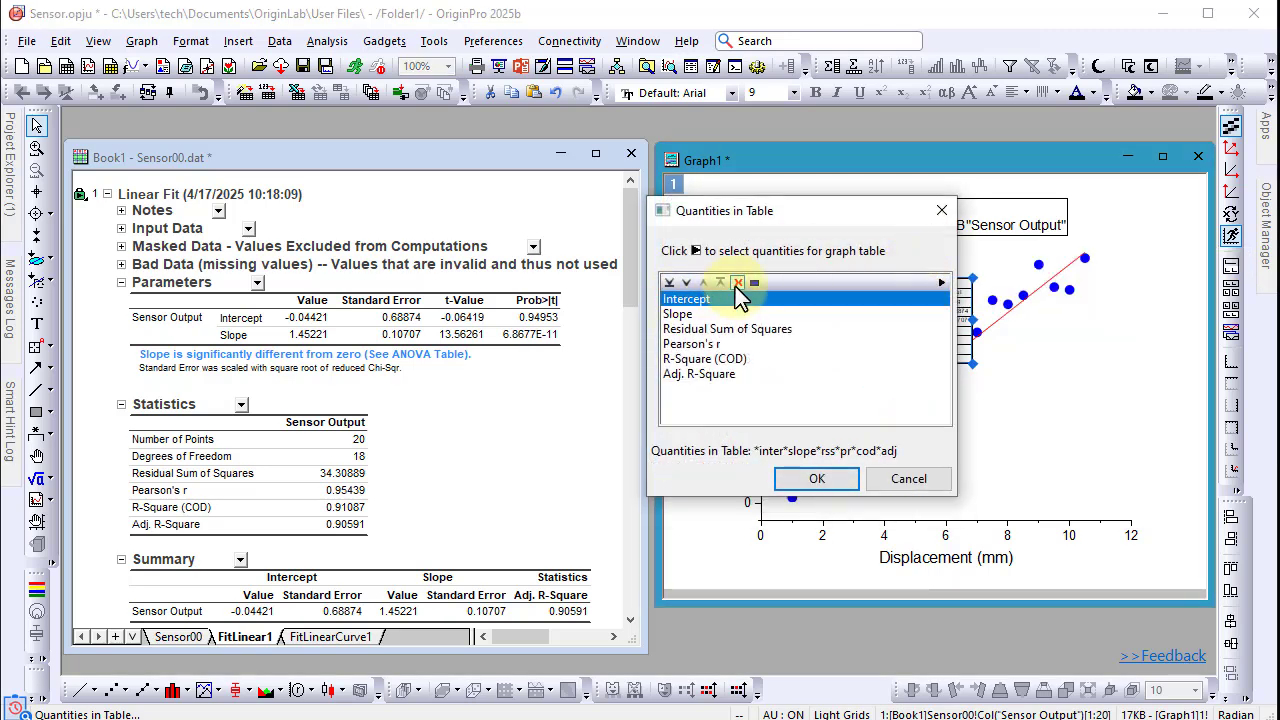
left_click(688, 284)
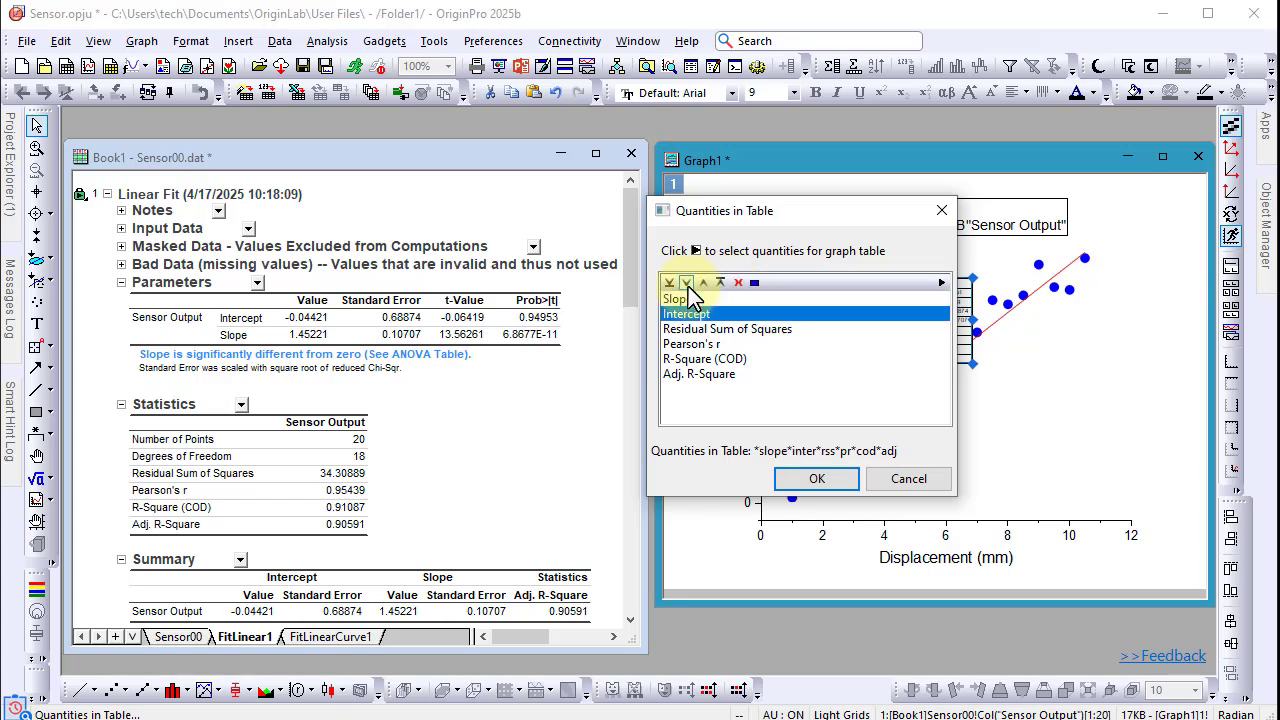
left_click(821, 484)
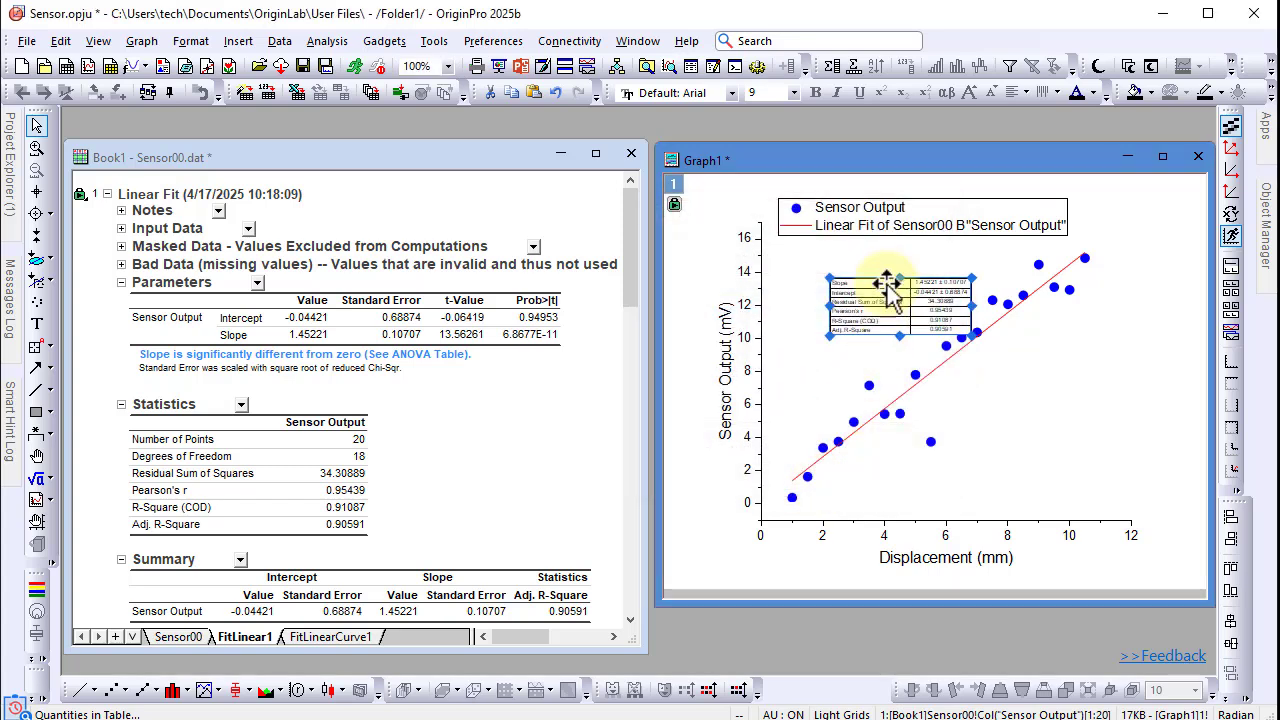
Move the fit table to the plot's lower right, enlarge it, and shade its cells light blue.
left_click_drag(888, 287, 1005, 385)
left_click_drag(1087, 432, 1188, 450)
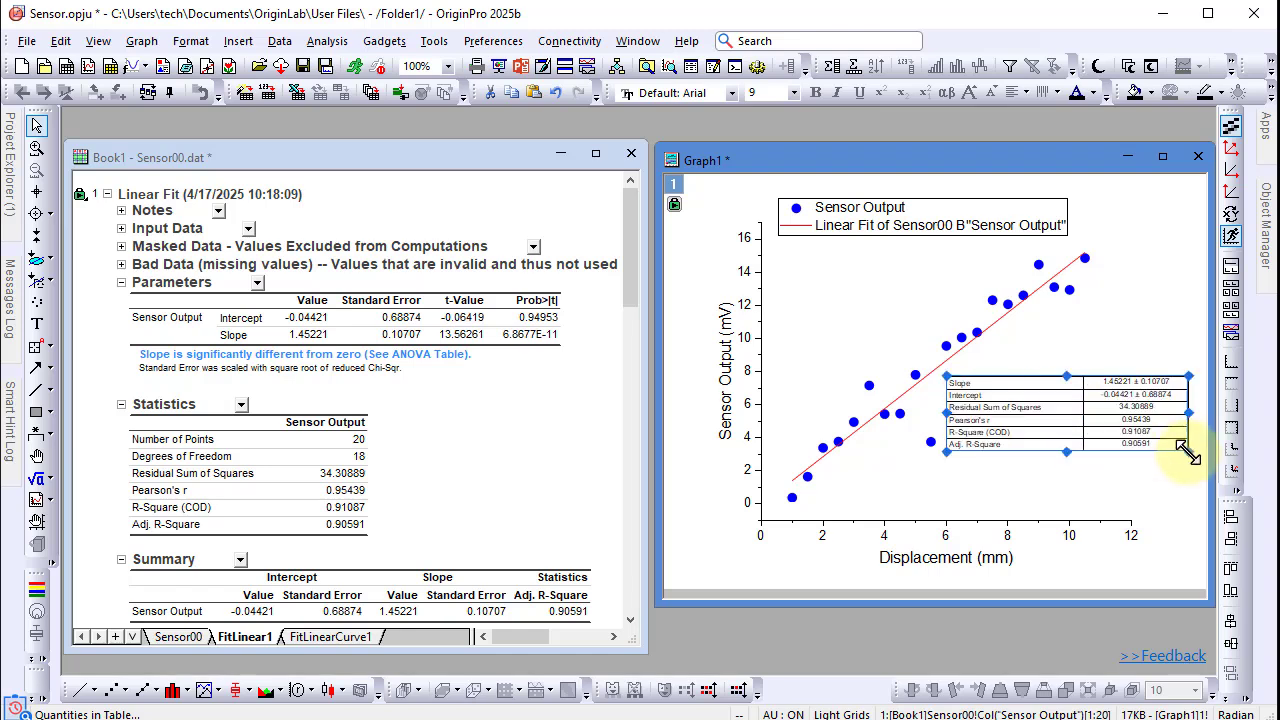
left_click(1058, 425)
left_click(1152, 357)
left_click(1040, 503)
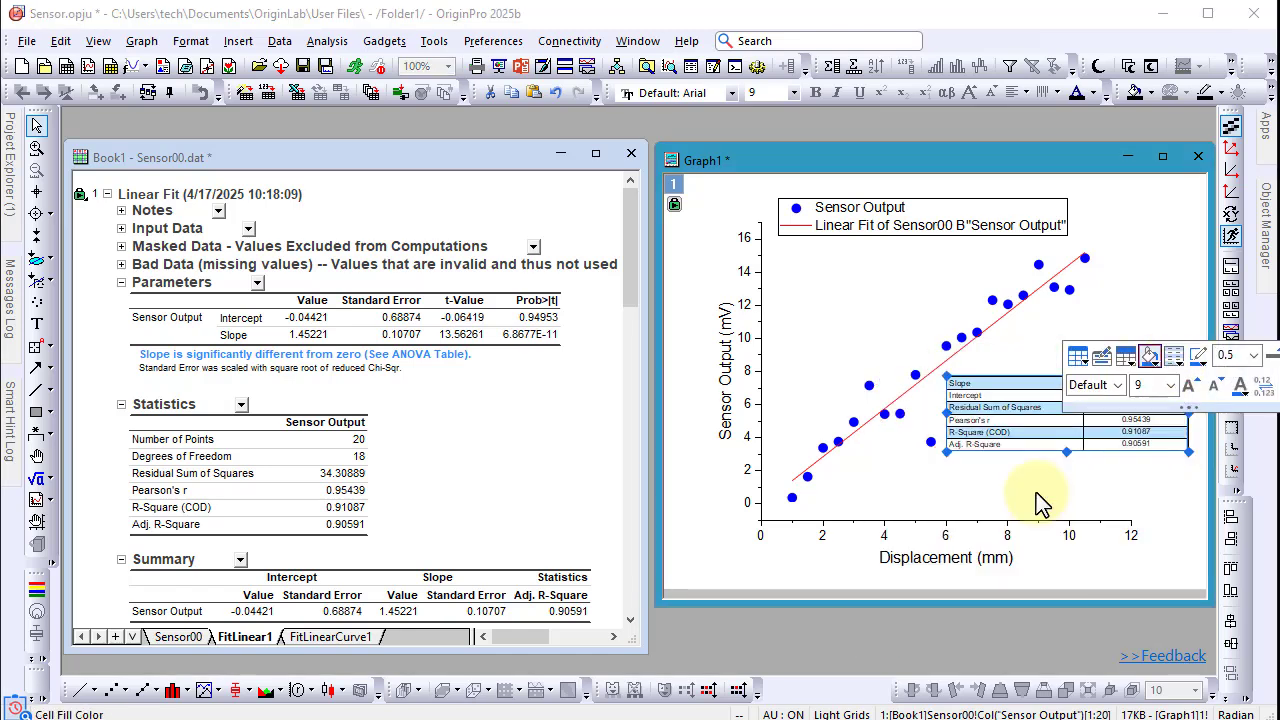
left_click(1163, 550)
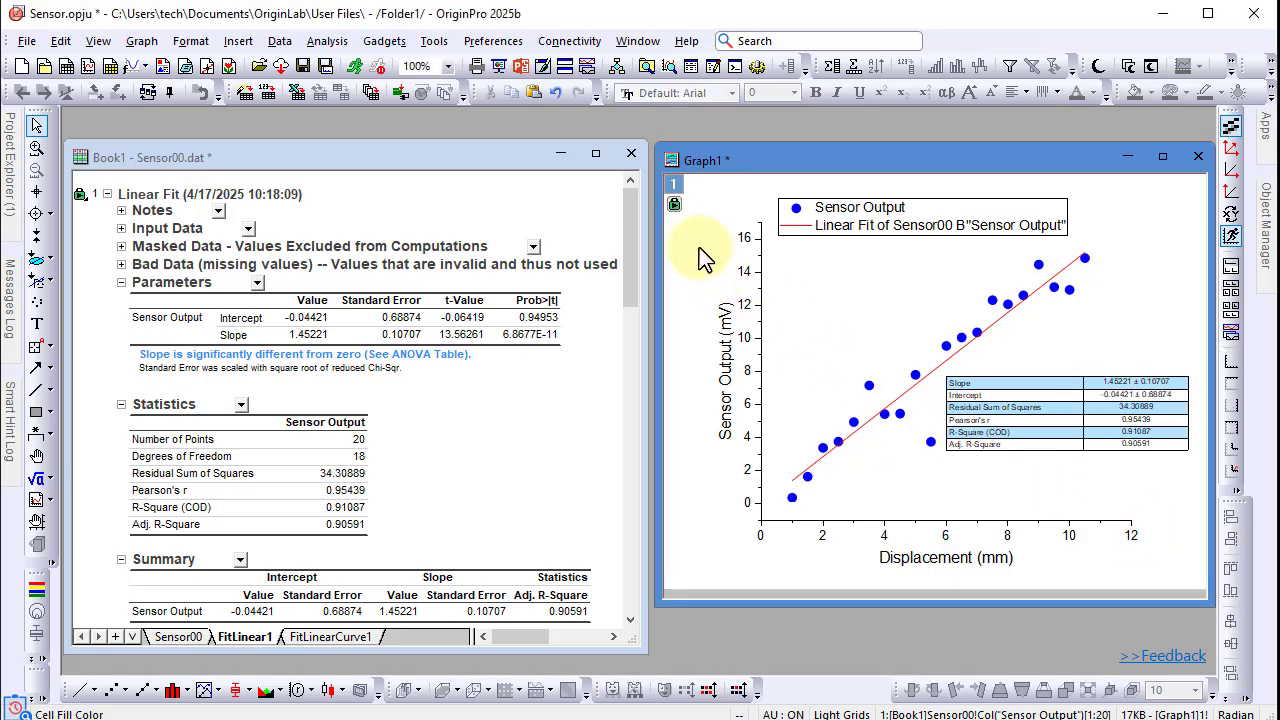
left_click(675, 206)
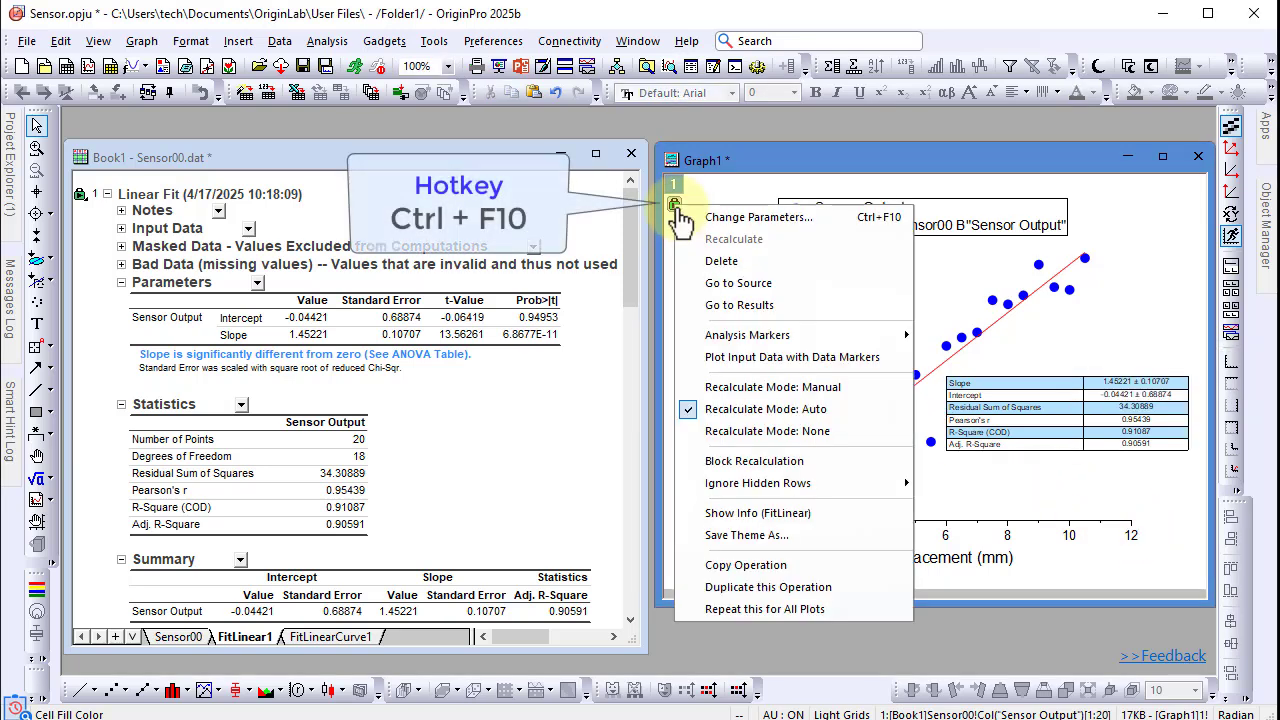
Change the linear fit's parameters to enable Find X from Y and recalculate.
left_click(757, 226)
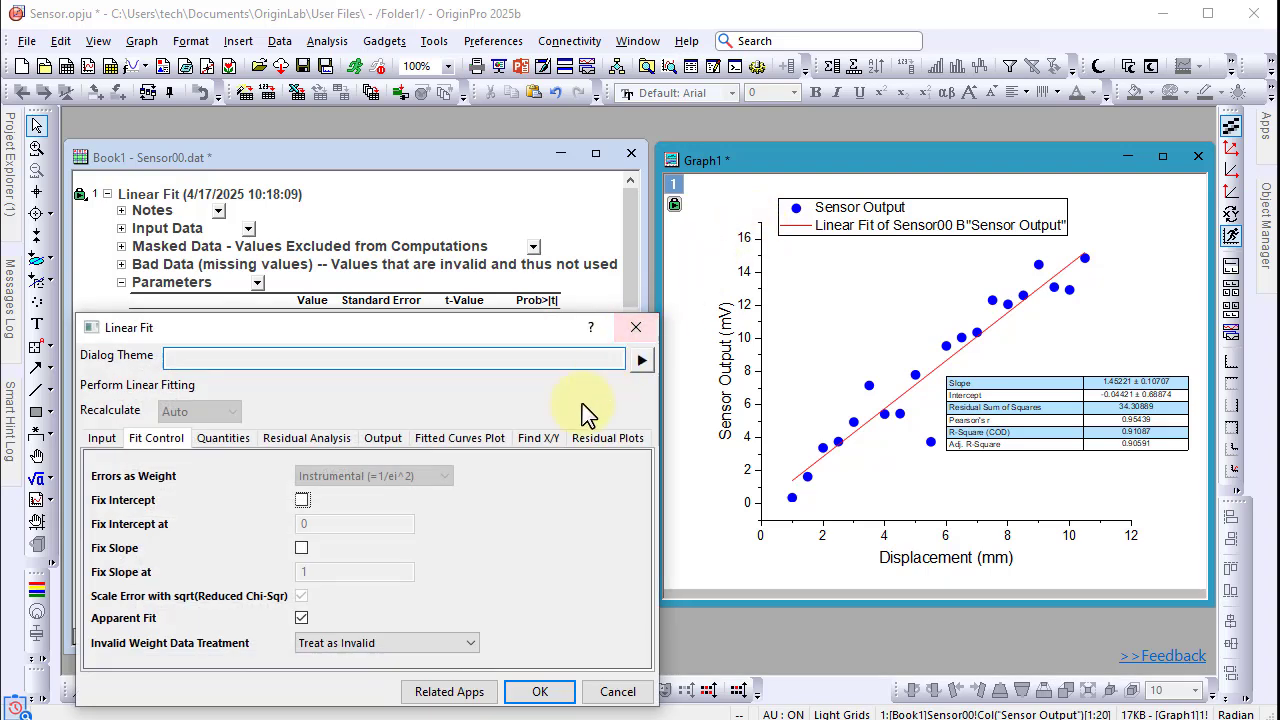
left_click(563, 451)
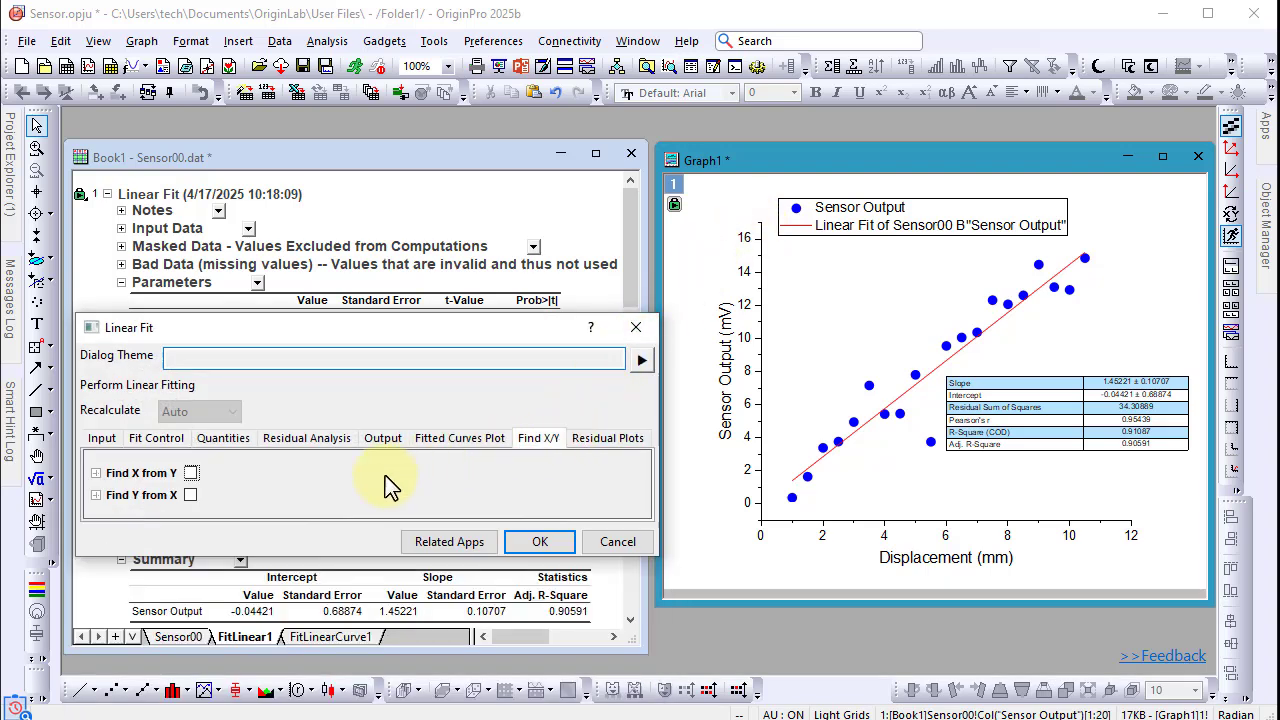
left_click(189, 473)
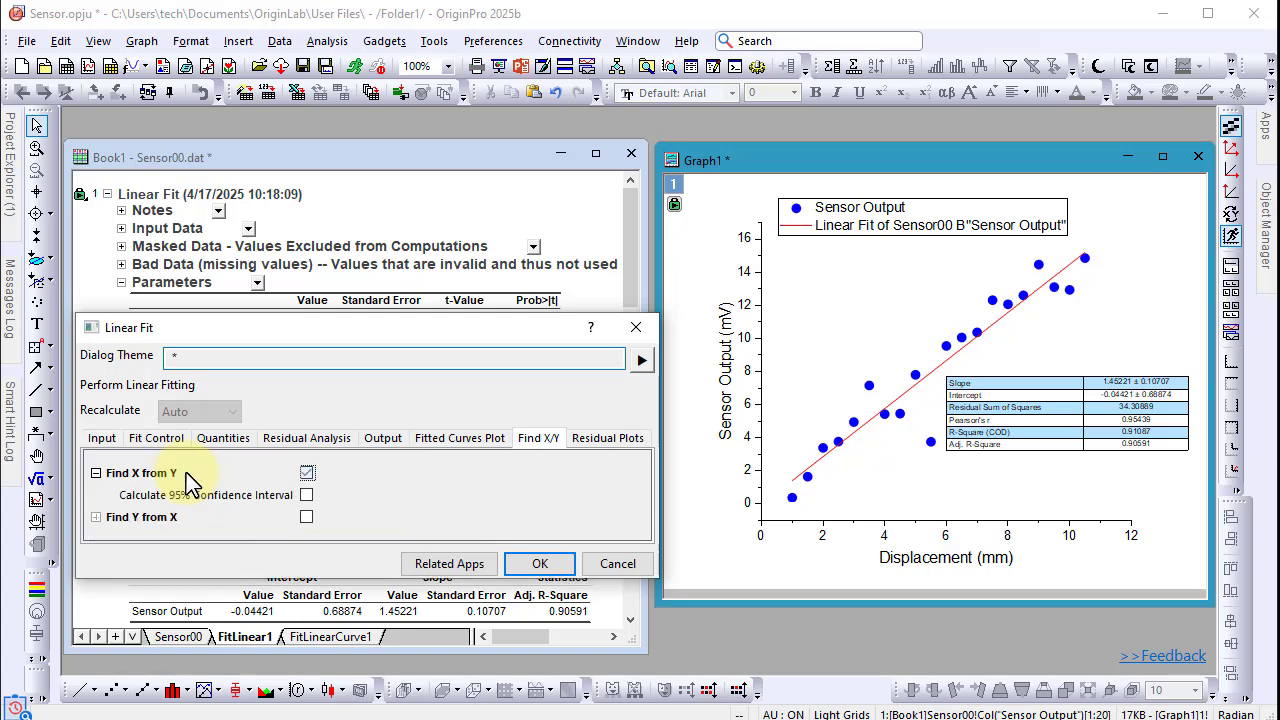
left_click(537, 566)
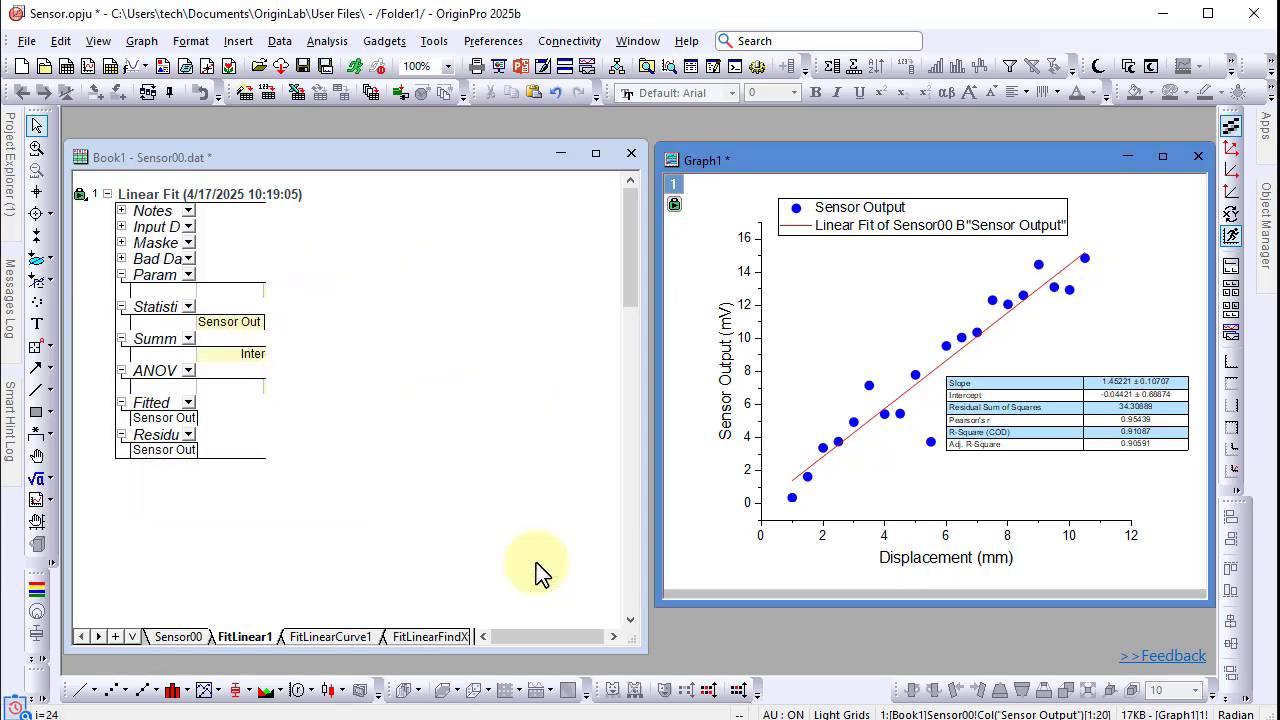
On the FitLinearFindXfromY1 sheet, comment column A as 'Unknown'.
left_click(434, 637)
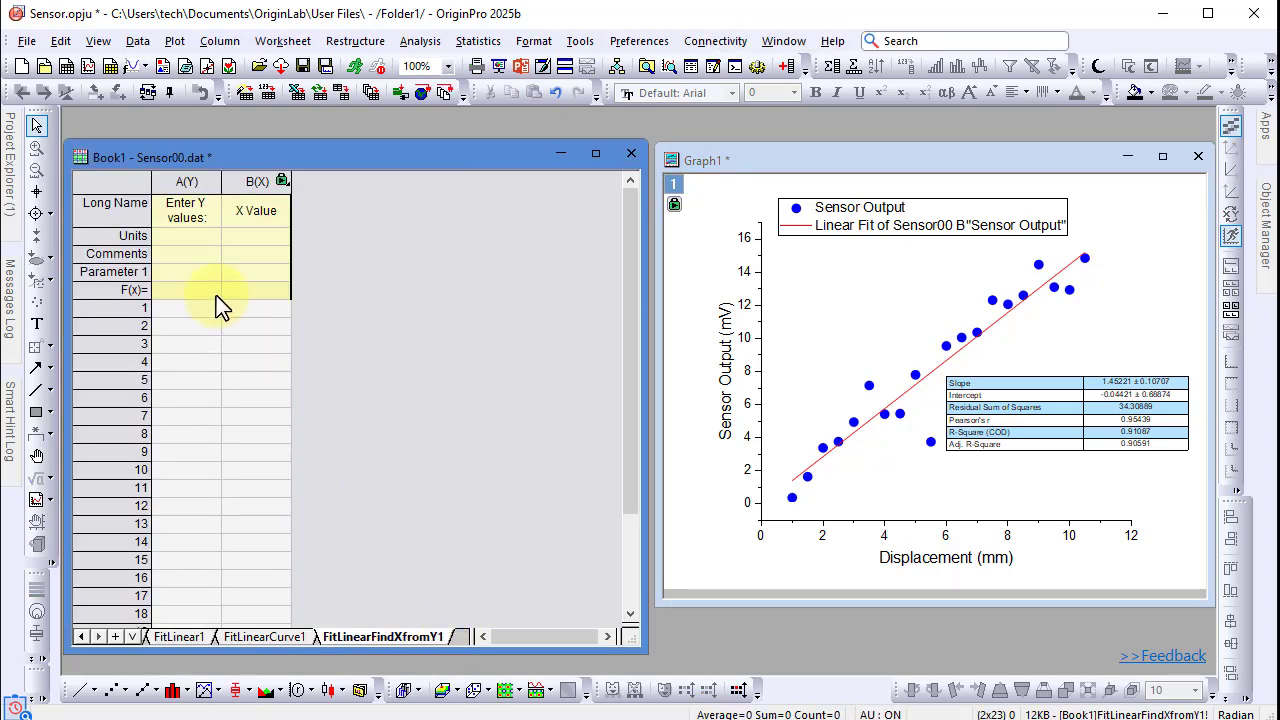
left_click(200, 256)
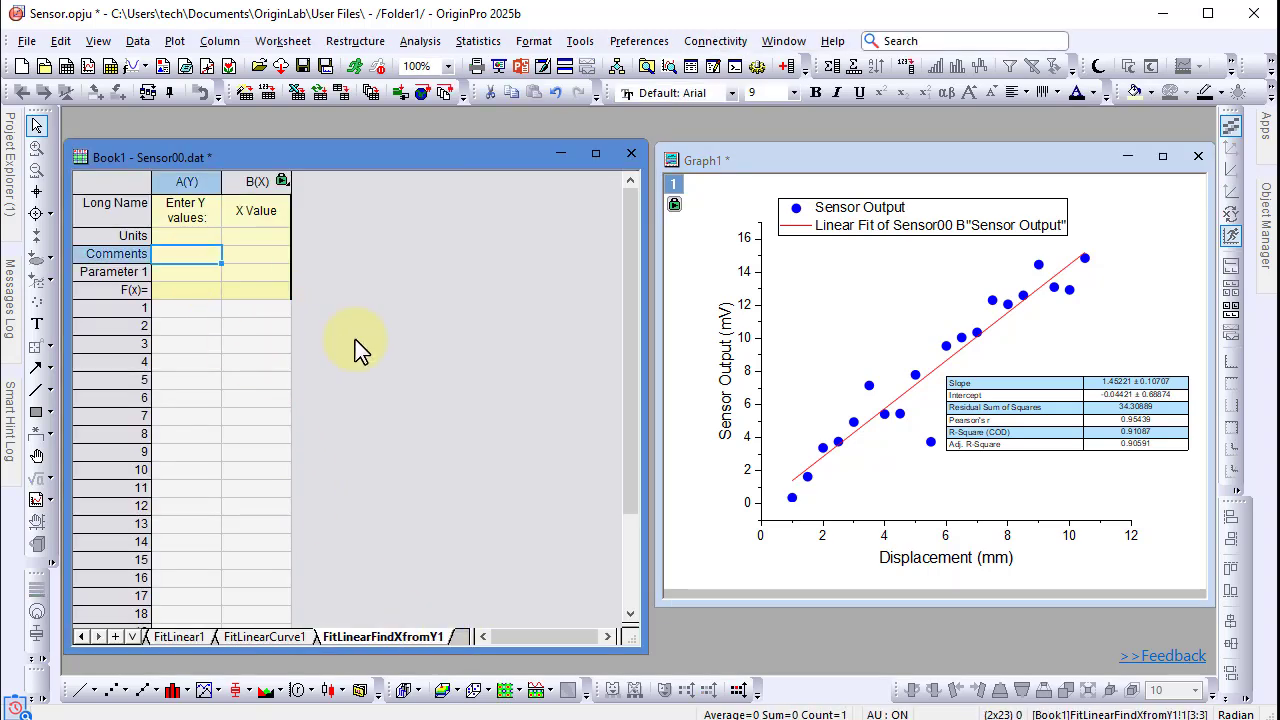
type("Unknown")
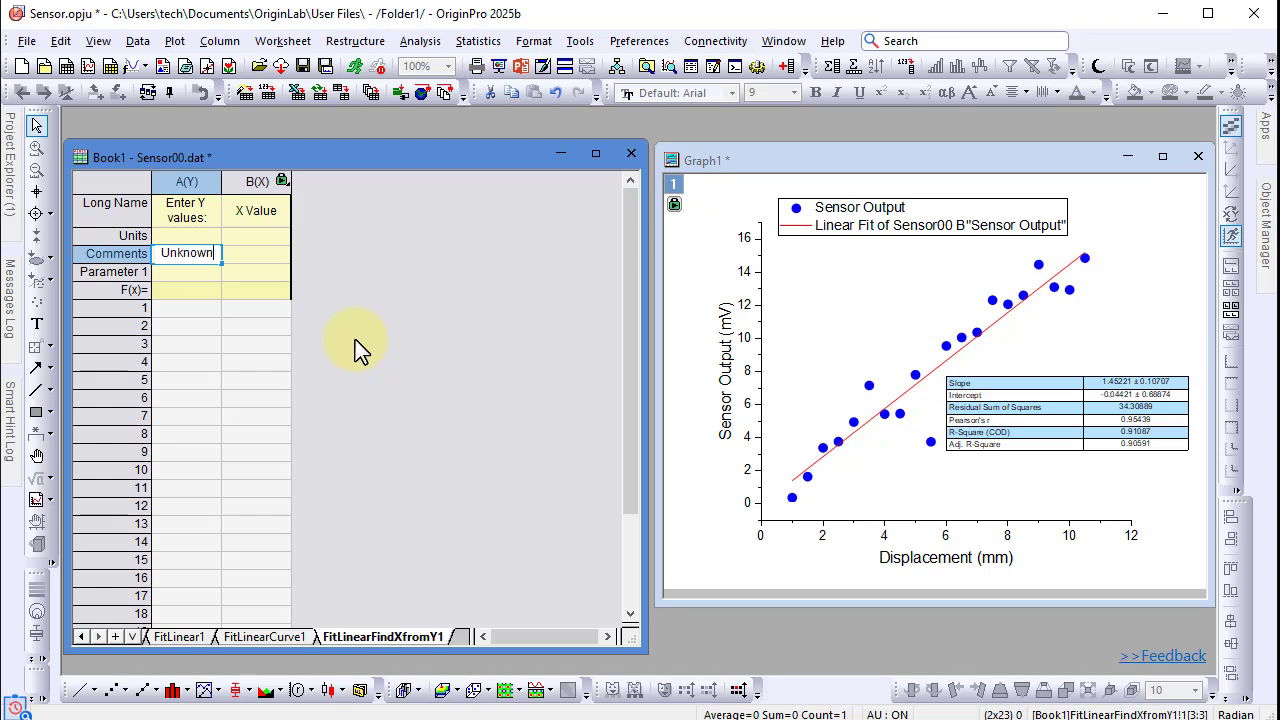
key("Return")
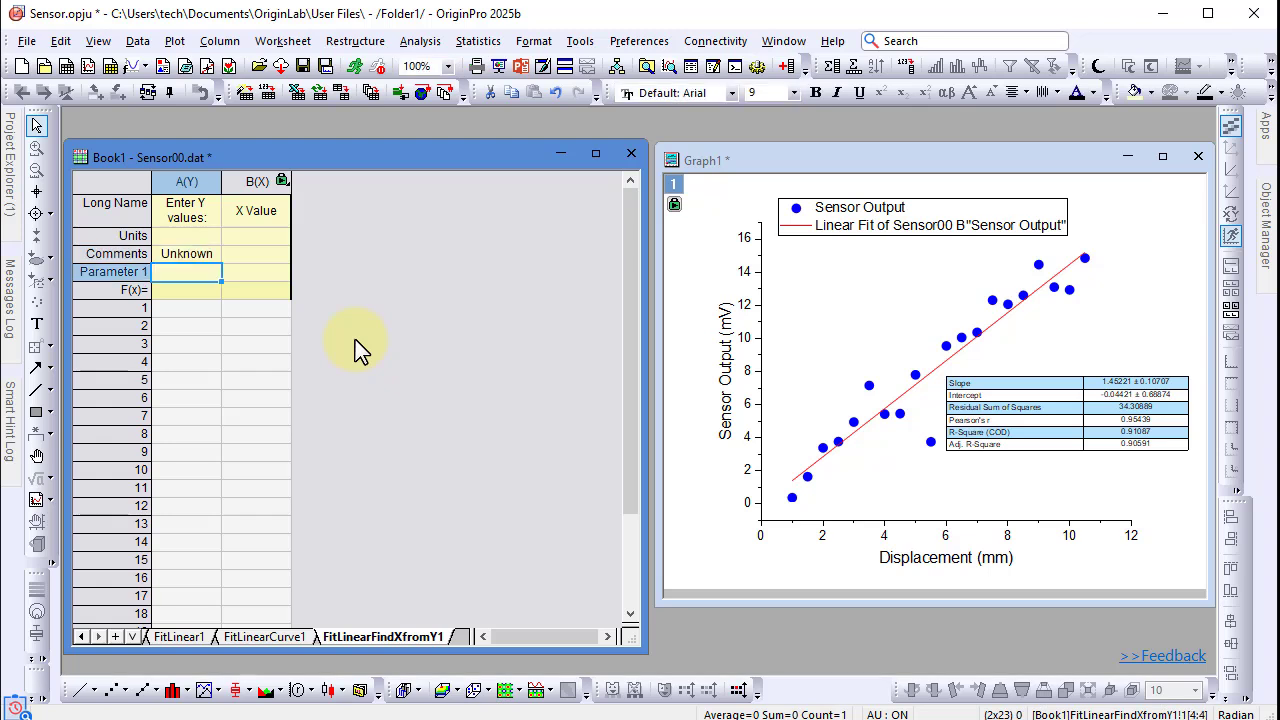
Enter Y values 2, 4, 6, 8 and 10 in rows 1–5 of column A.
left_click(205, 311)
type("2")
key("Return")
key("Return")
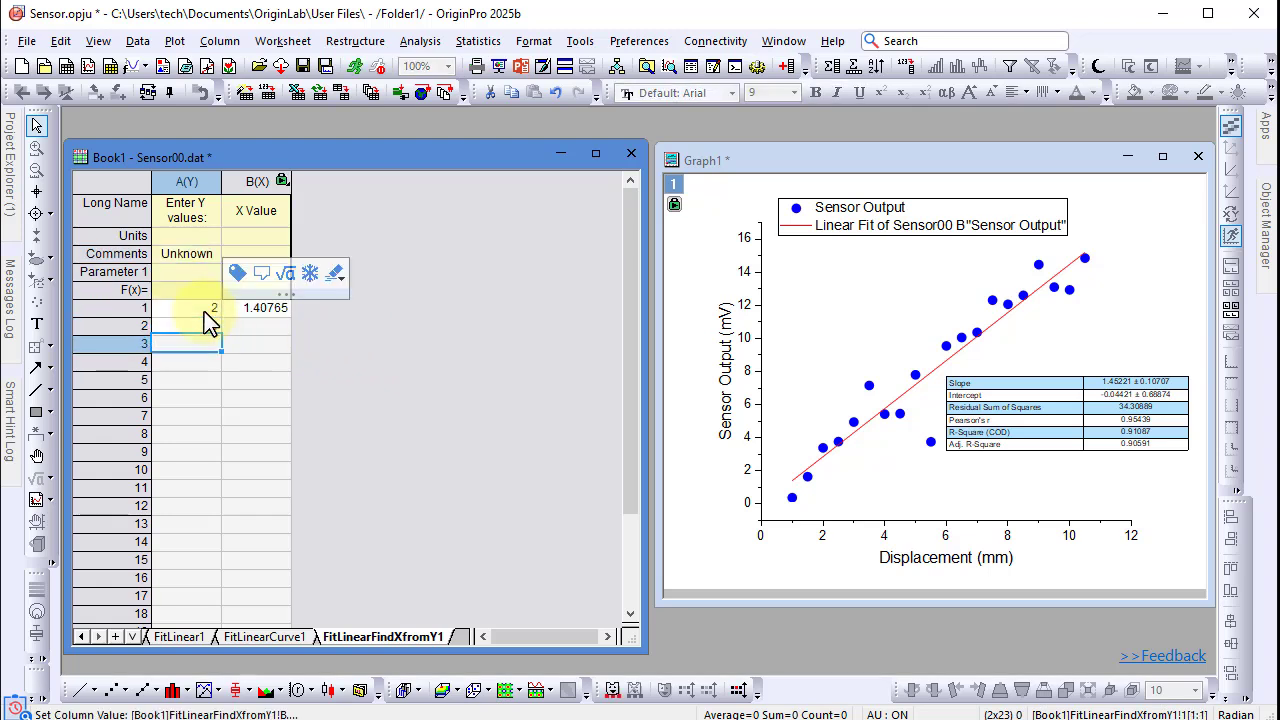
type("6")
key("Return")
type("8")
key("Return")
type("10")
key("Return")
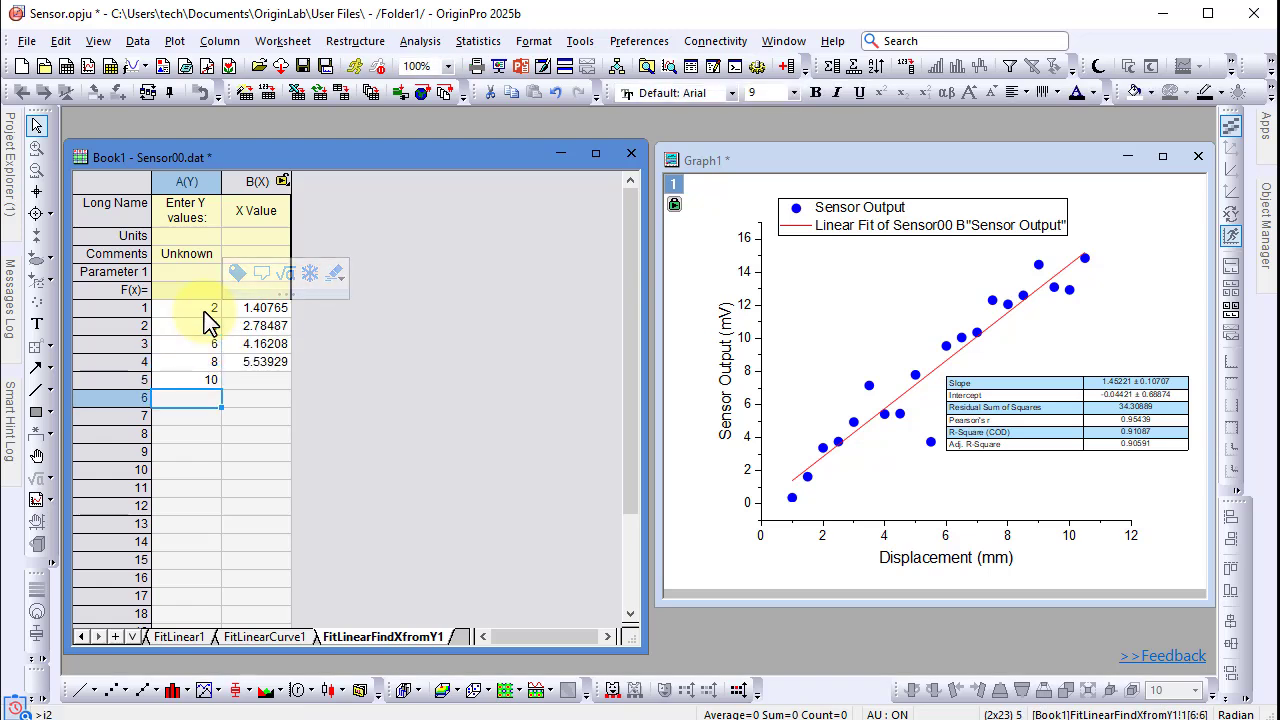
Add columns A and B of the Find X sheet to Graph1 as a new plot.
left_click(213, 181)
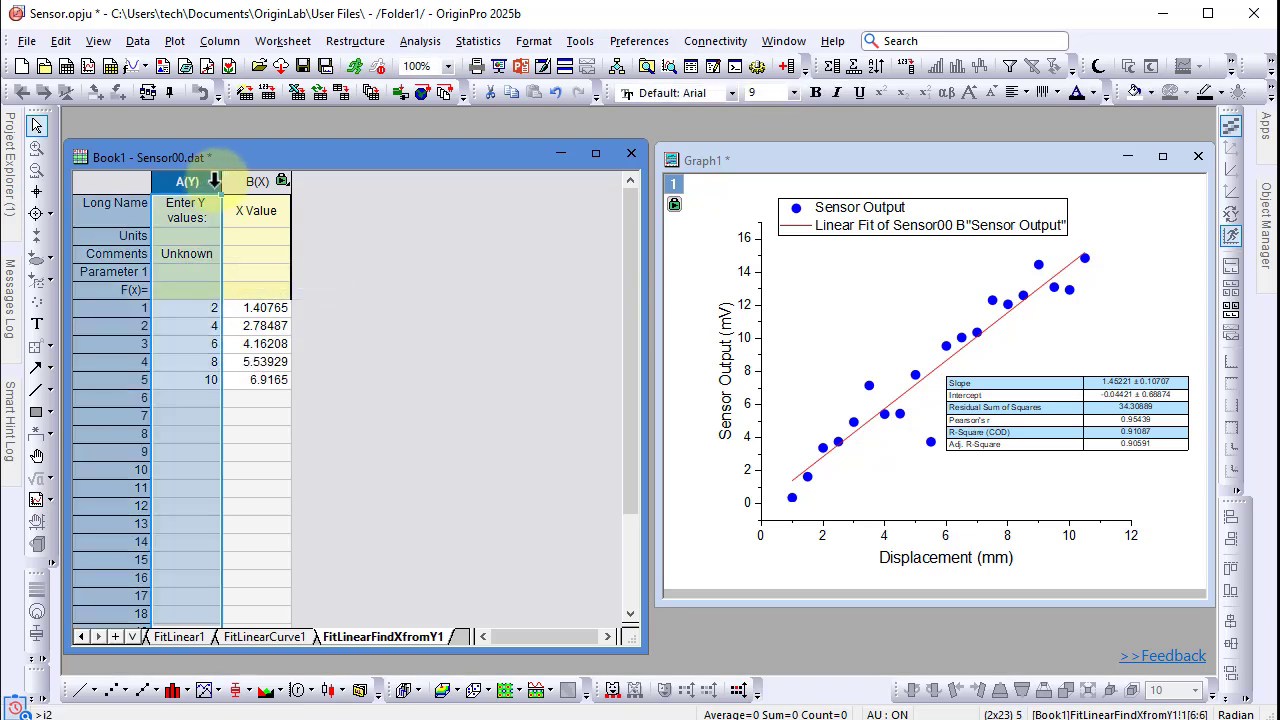
left_click_drag(213, 181, 253, 181)
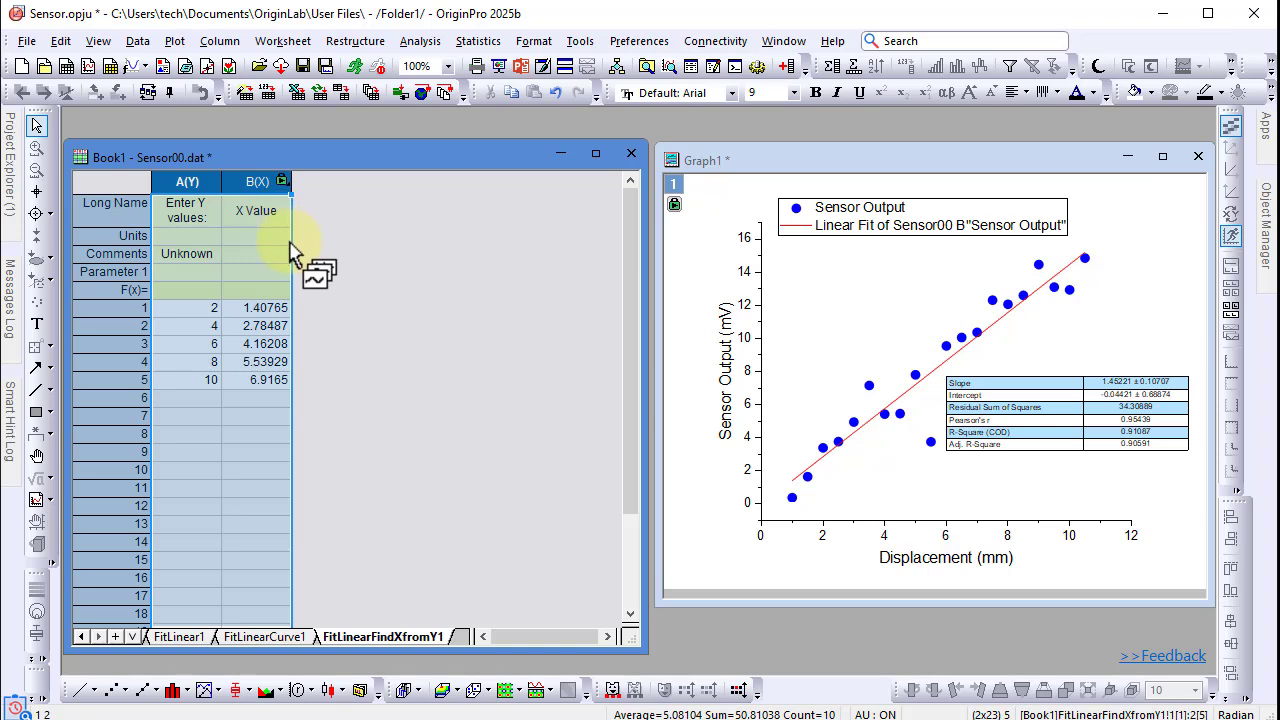
left_click_drag(290, 252, 806, 330)
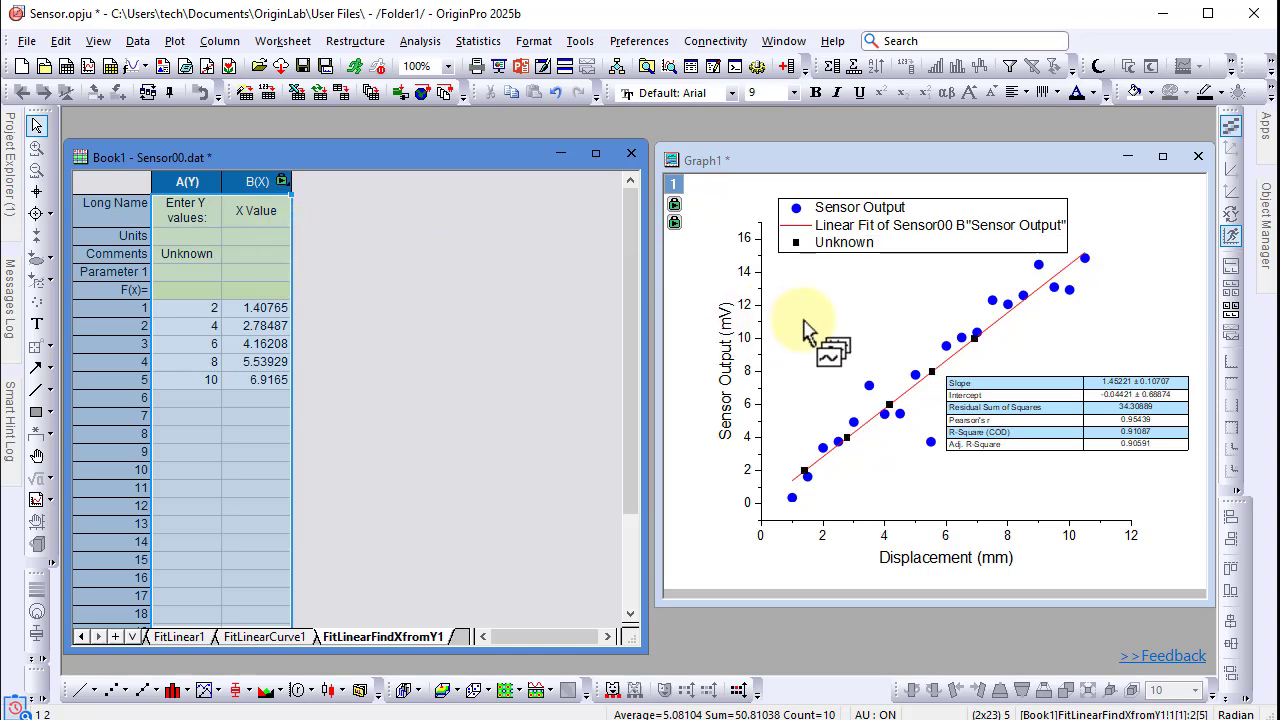
Style the Unknown points as red circles of size 10.
left_click(889, 407)
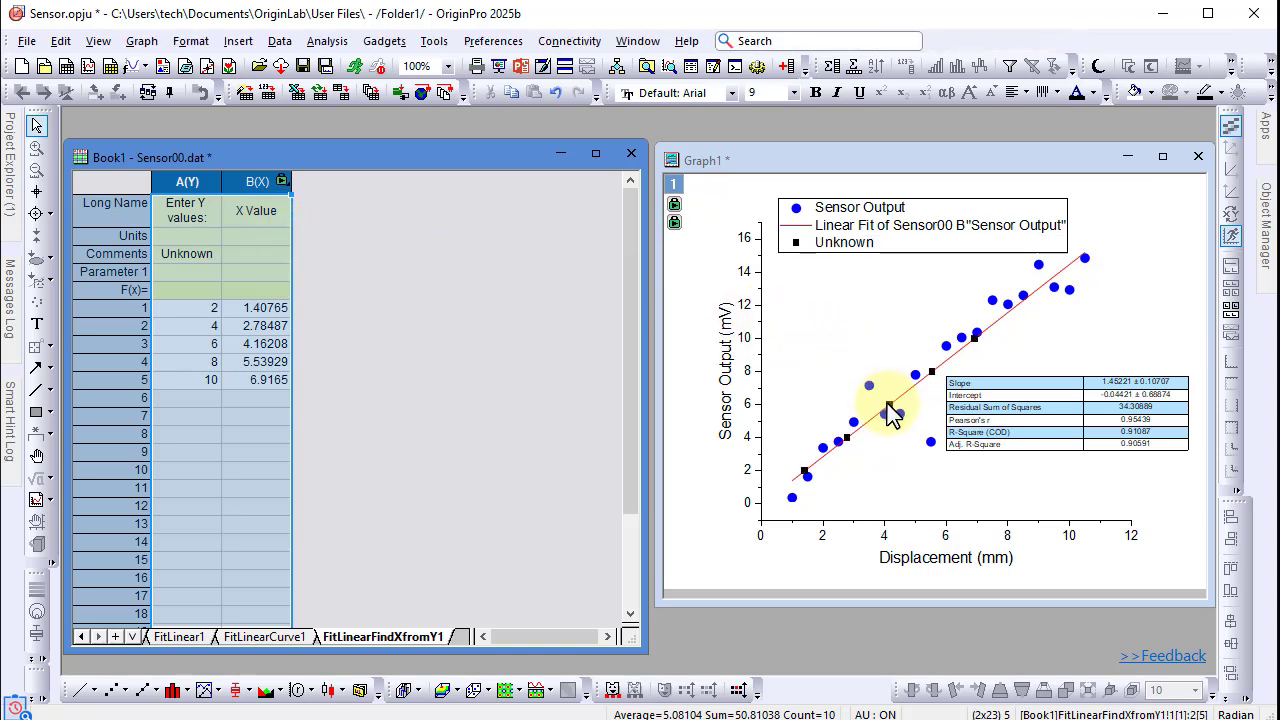
left_click(909, 338)
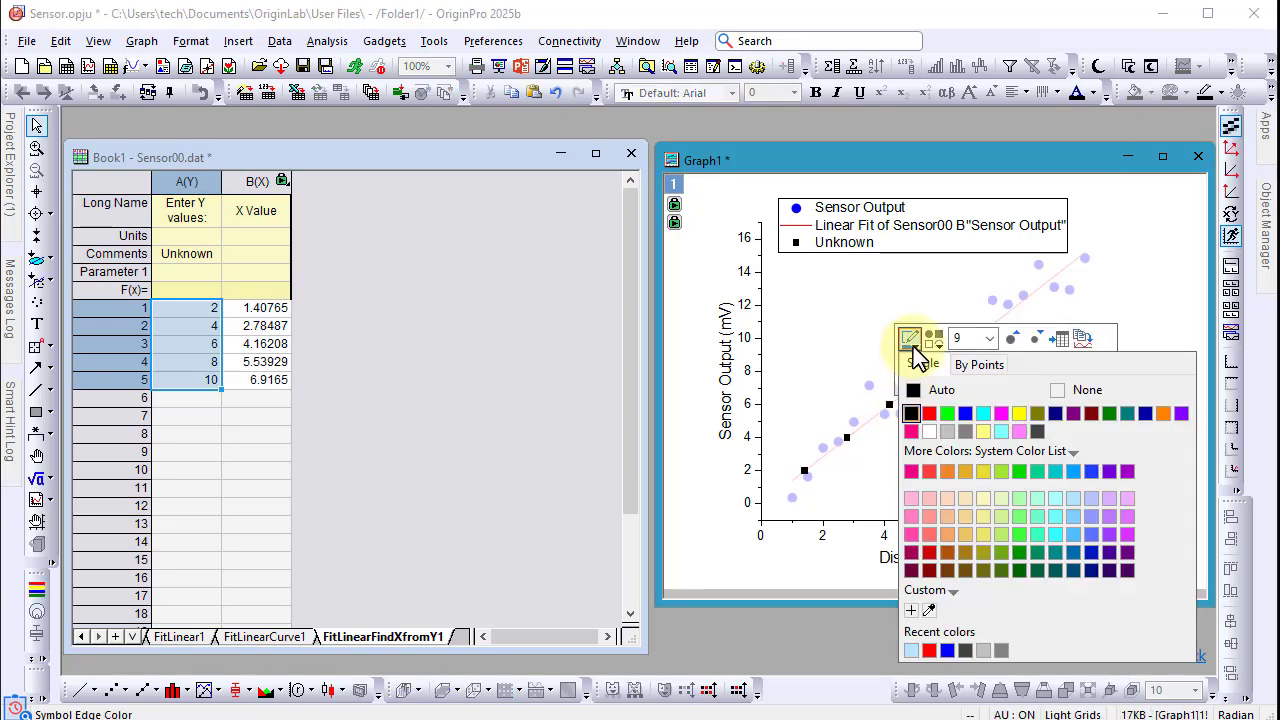
left_click(928, 414)
left_click(933, 338)
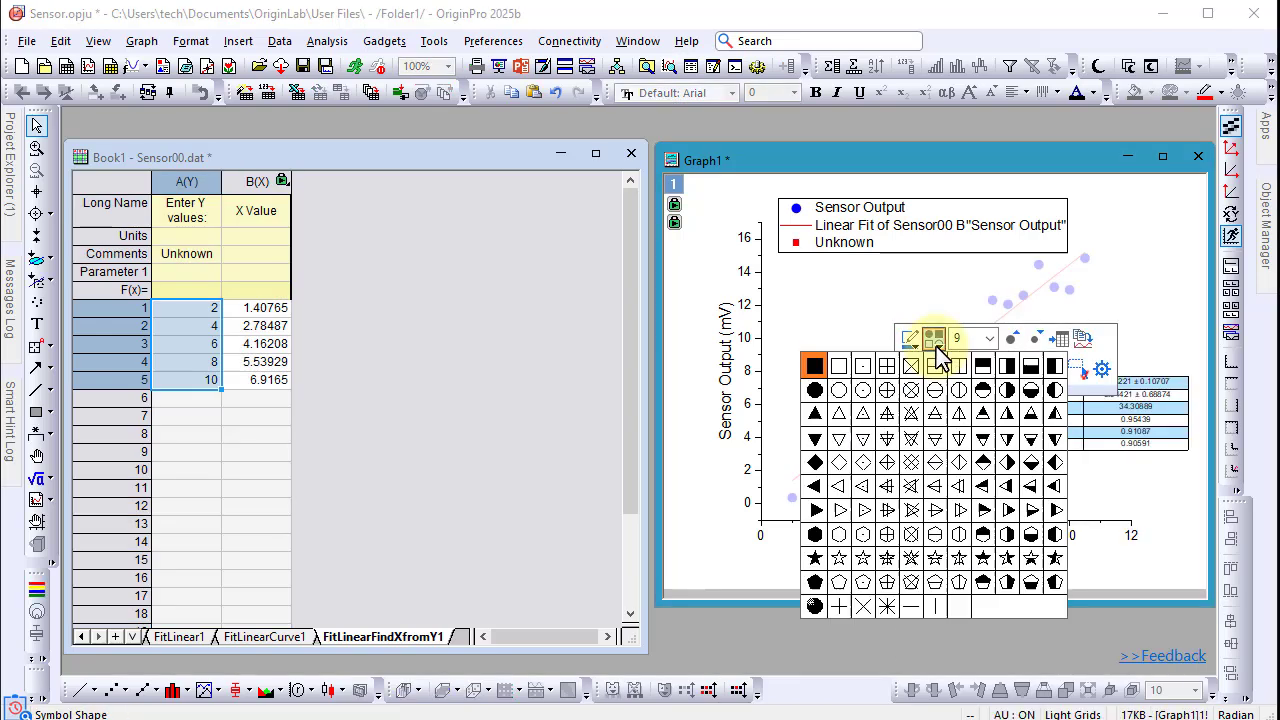
left_click(835, 393)
left_click(1013, 340)
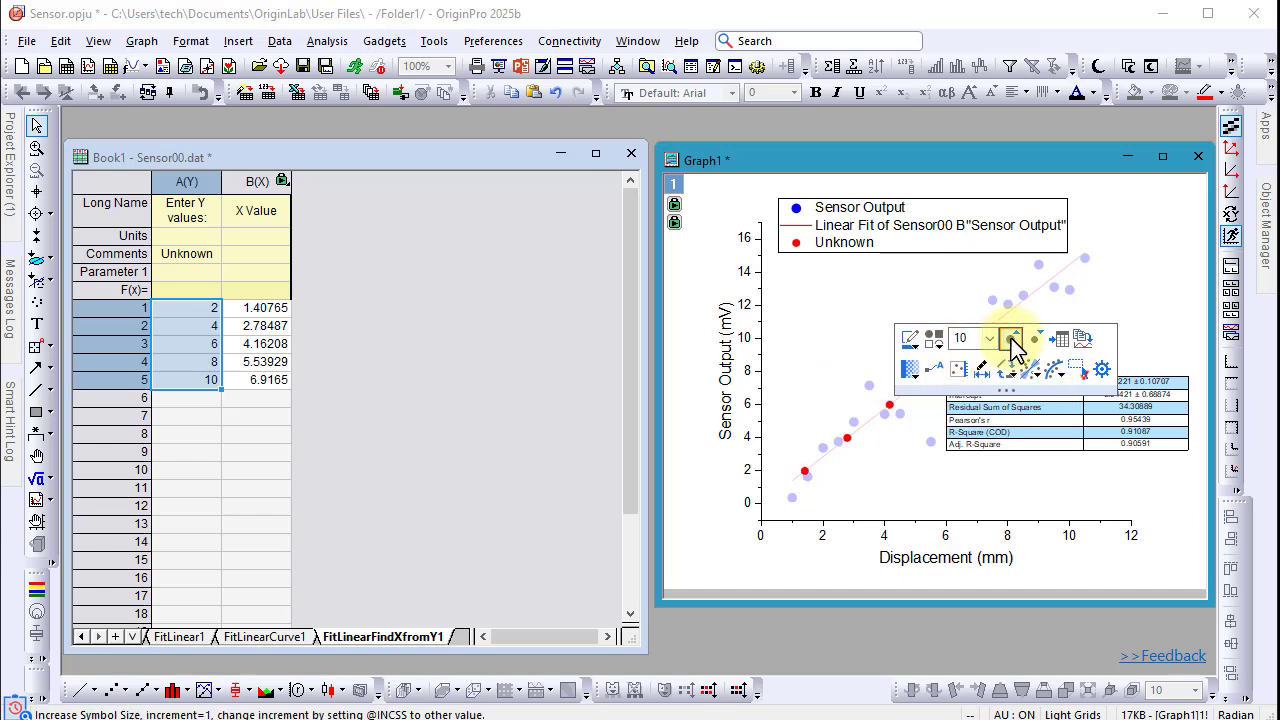
left_click(918, 480)
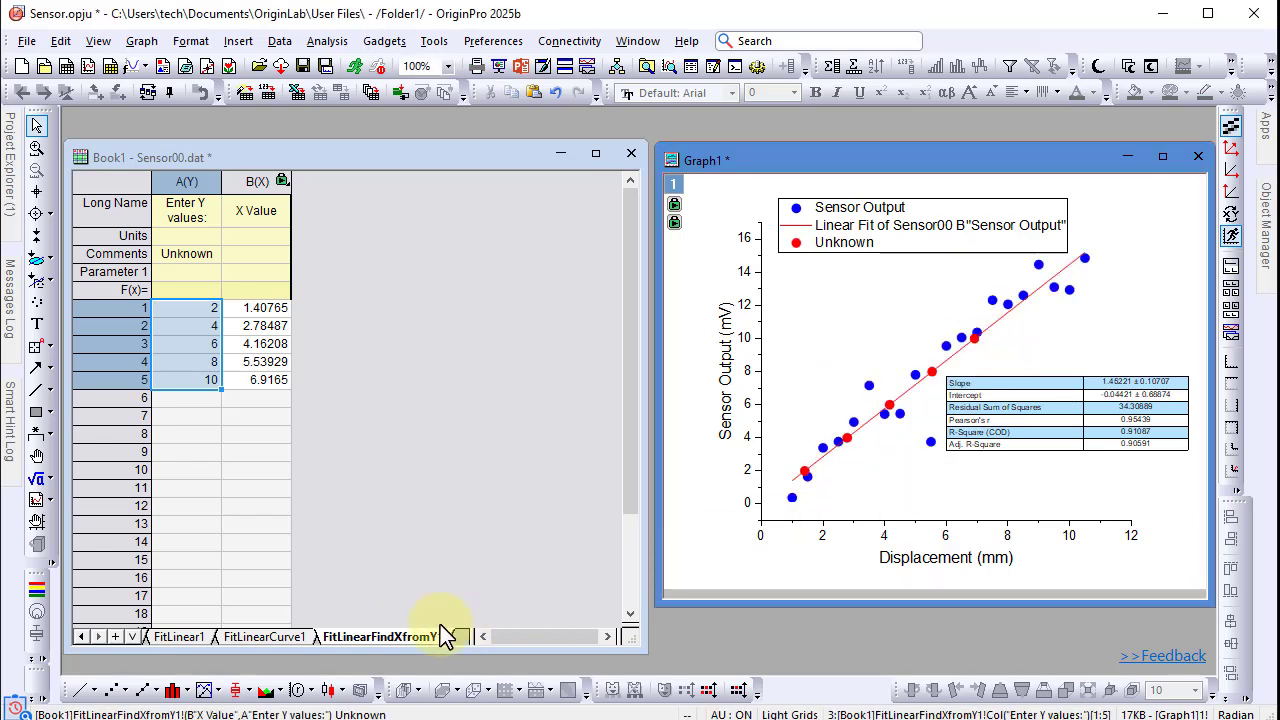
Embed Graph1 in the workbook as a sheet, then save the workbook as template Sensor Analysis.ogwu.
right_click(400, 640)
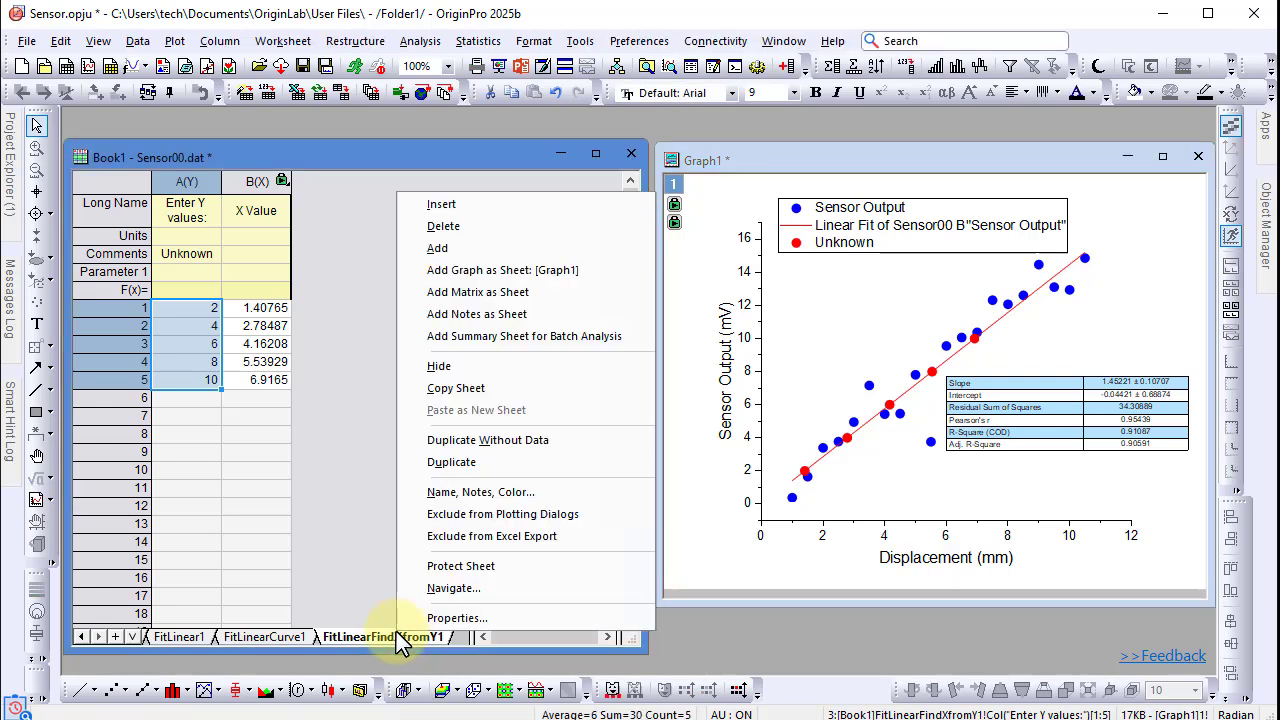
left_click(528, 272)
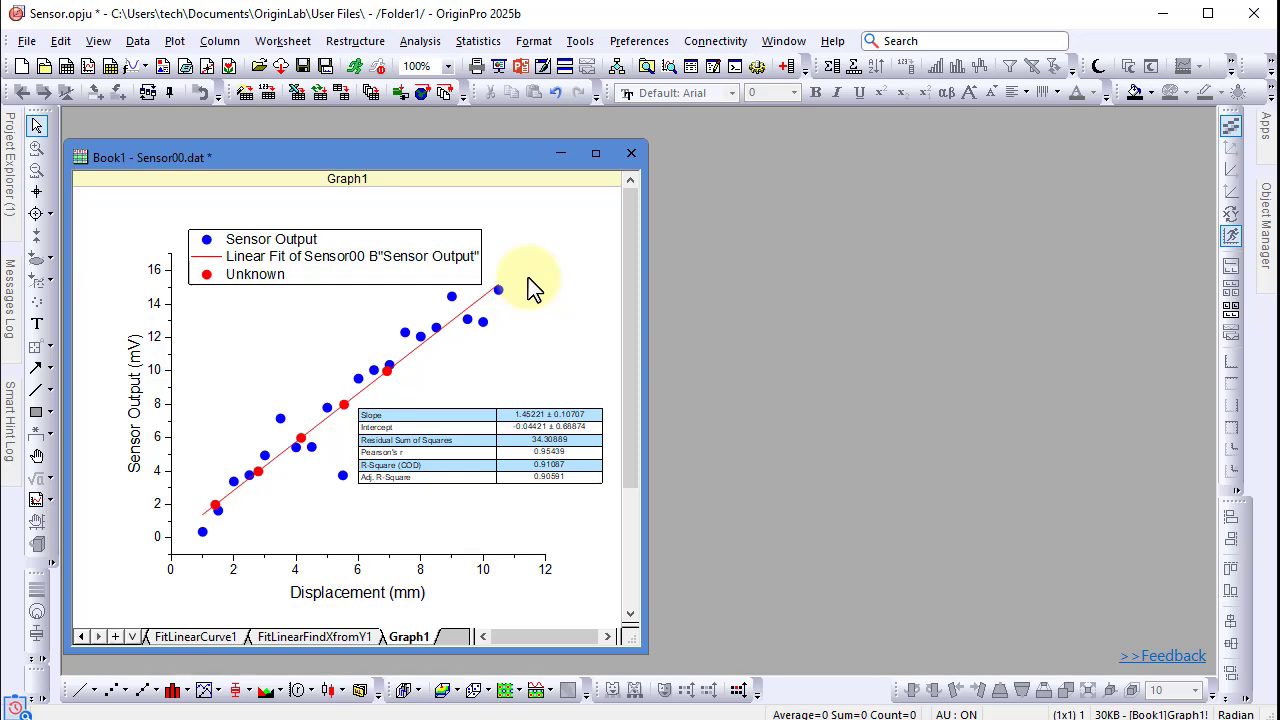
right_click(394, 158)
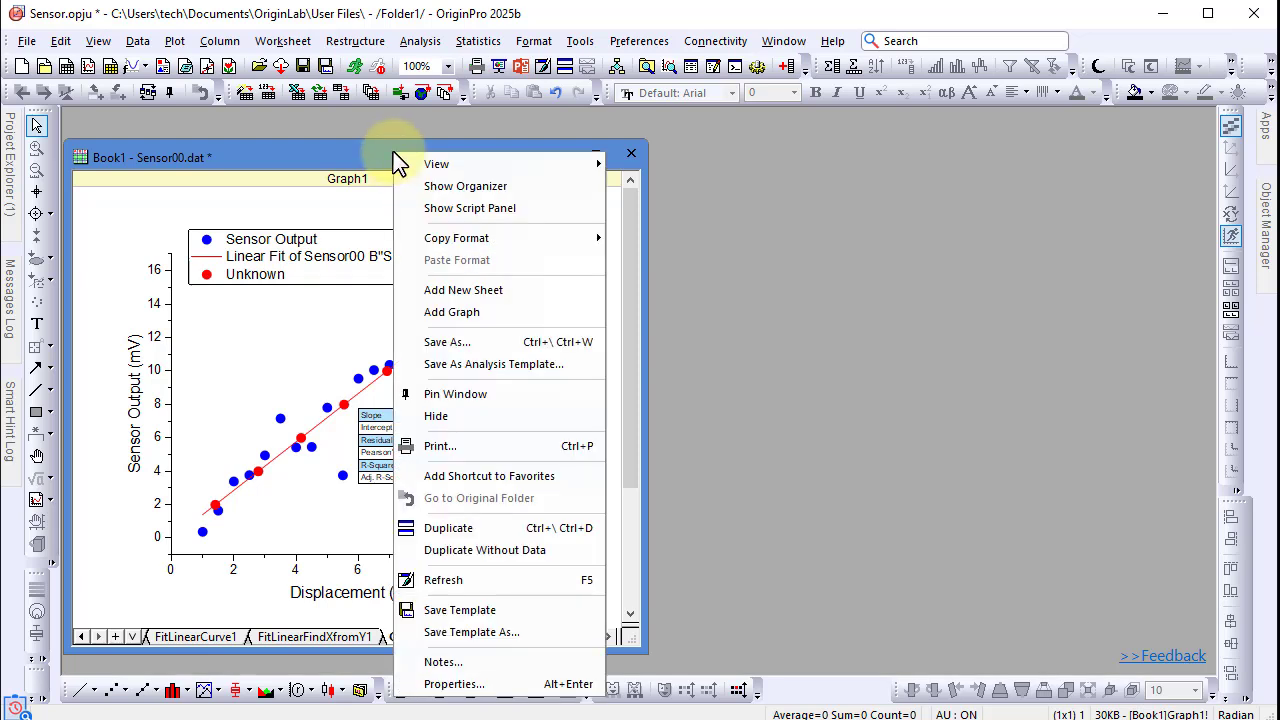
left_click(537, 365)
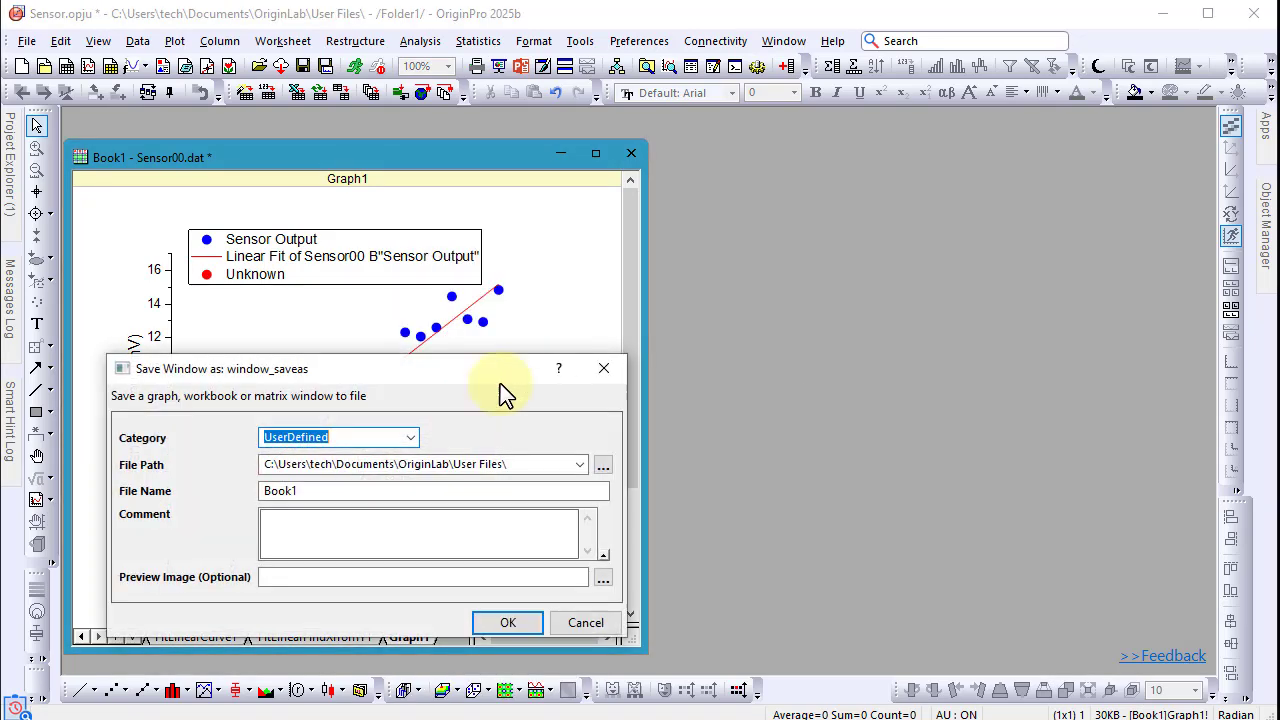
double_click(330, 493)
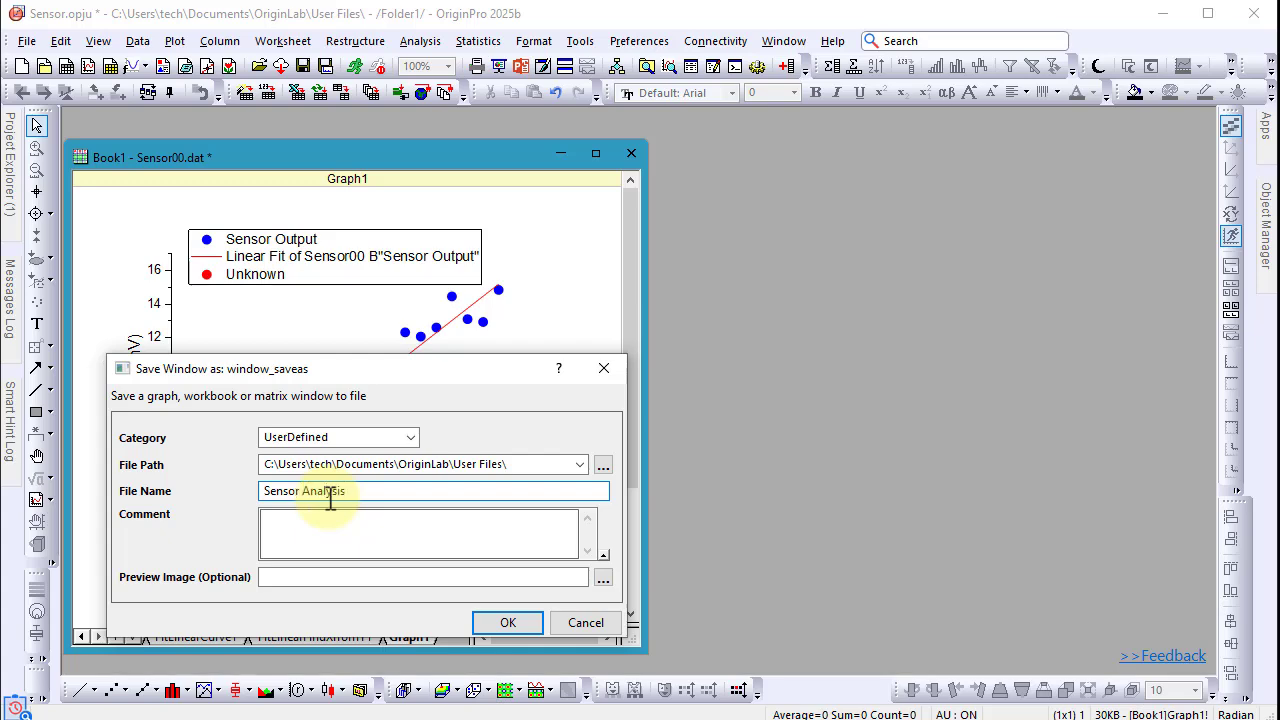
left_click(510, 626)
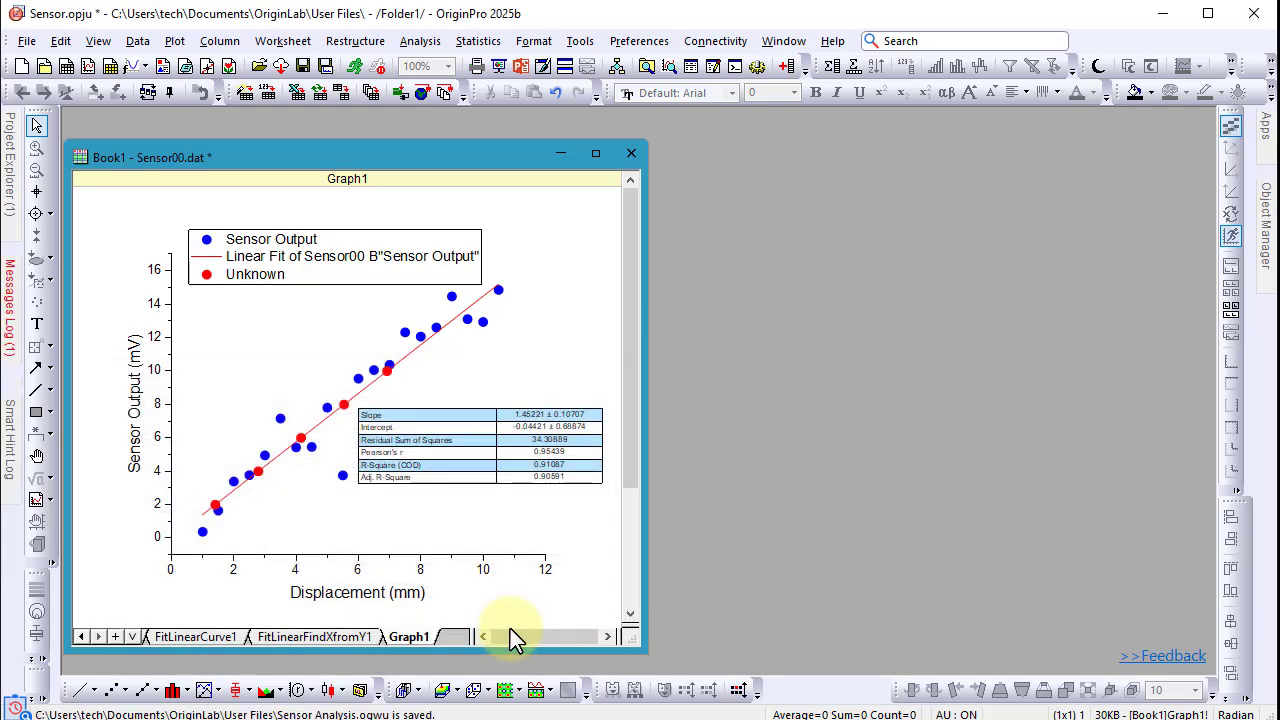
Start a new project without saving, reopen Sensor Analysis.ogwu from Recent Files, and show Sensor00.
left_click(28, 69)
left_click(640, 418)
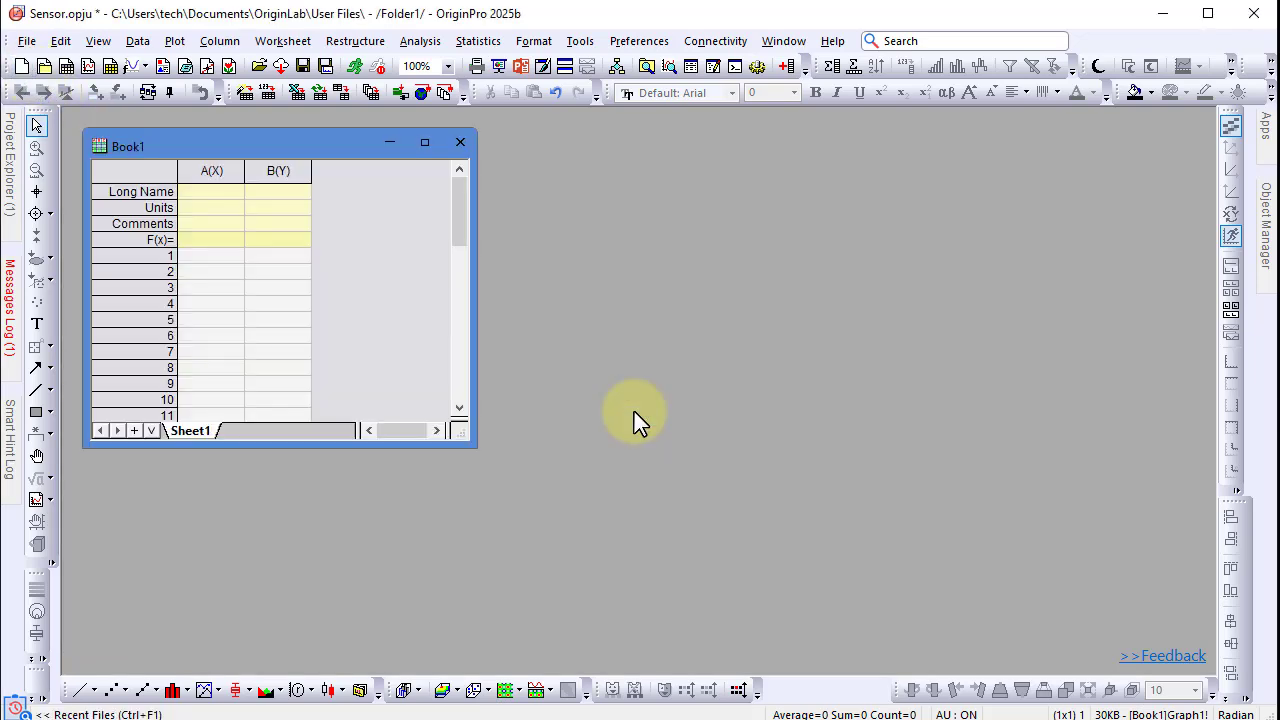
left_click(17, 711)
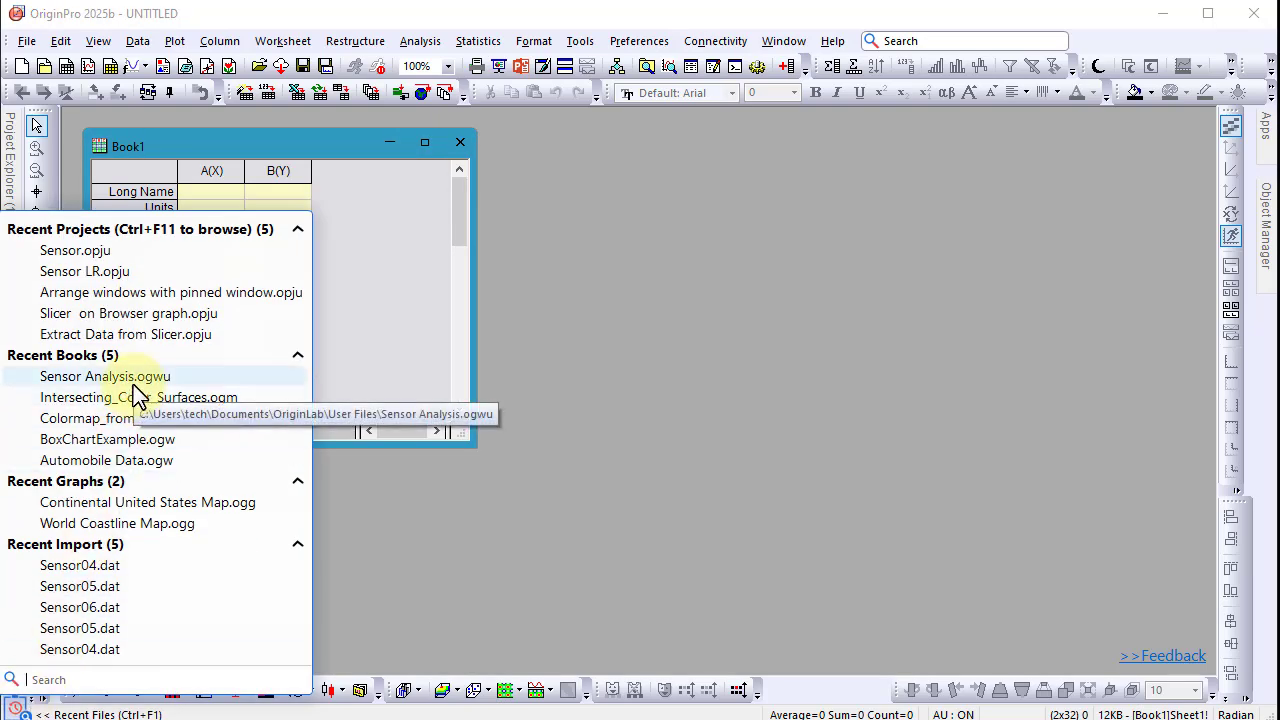
left_click(133, 384)
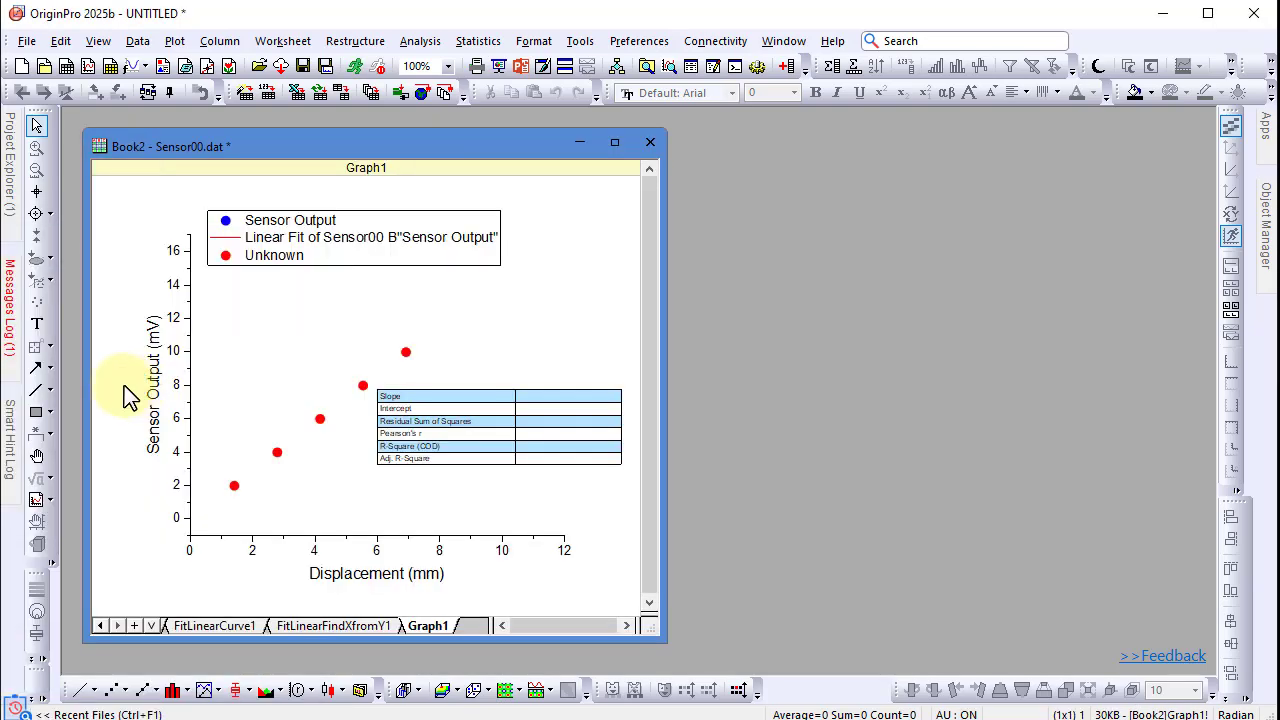
left_click(100, 625)
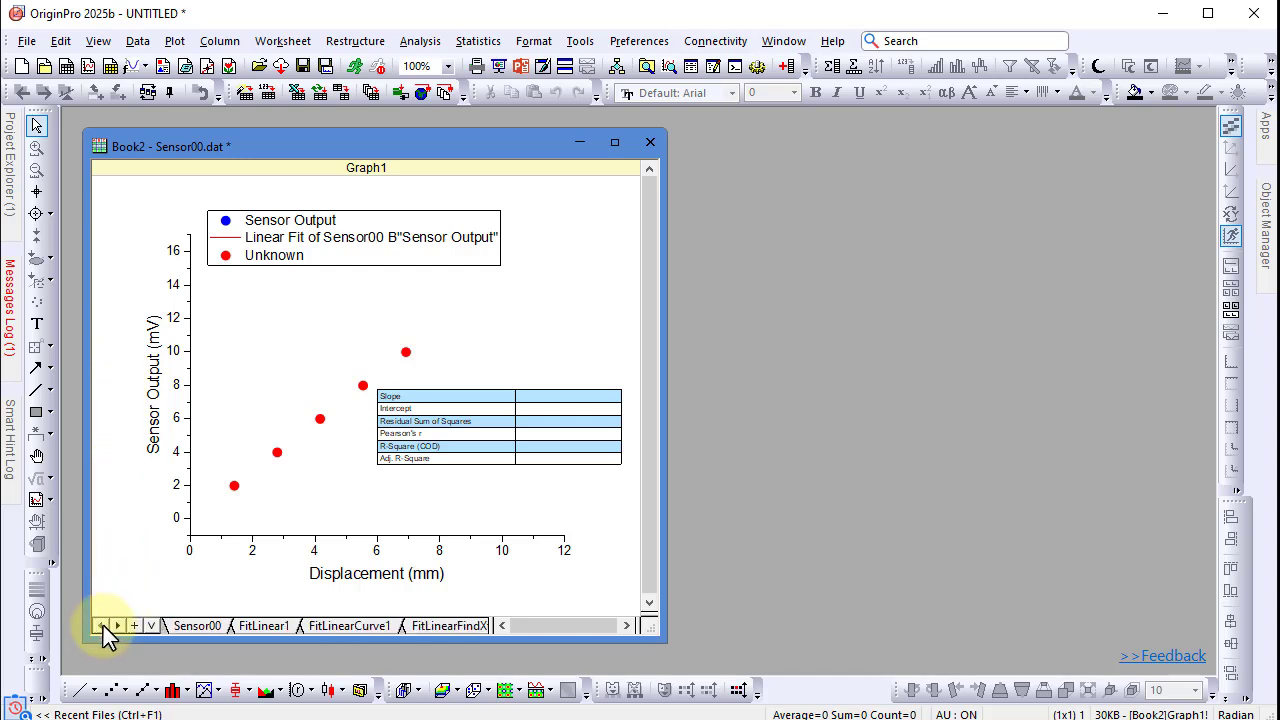
left_click(192, 628)
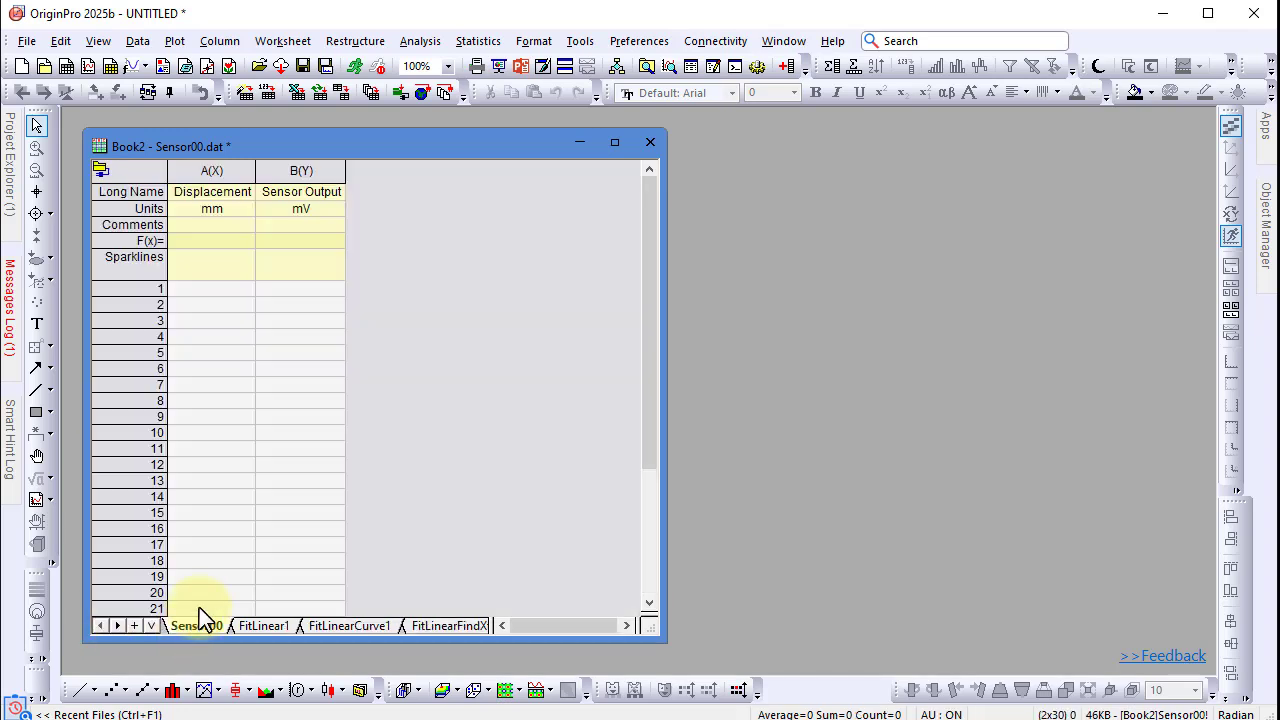
Change the worksheet's data source to Sensor01.dat and reimport.
left_click(101, 169)
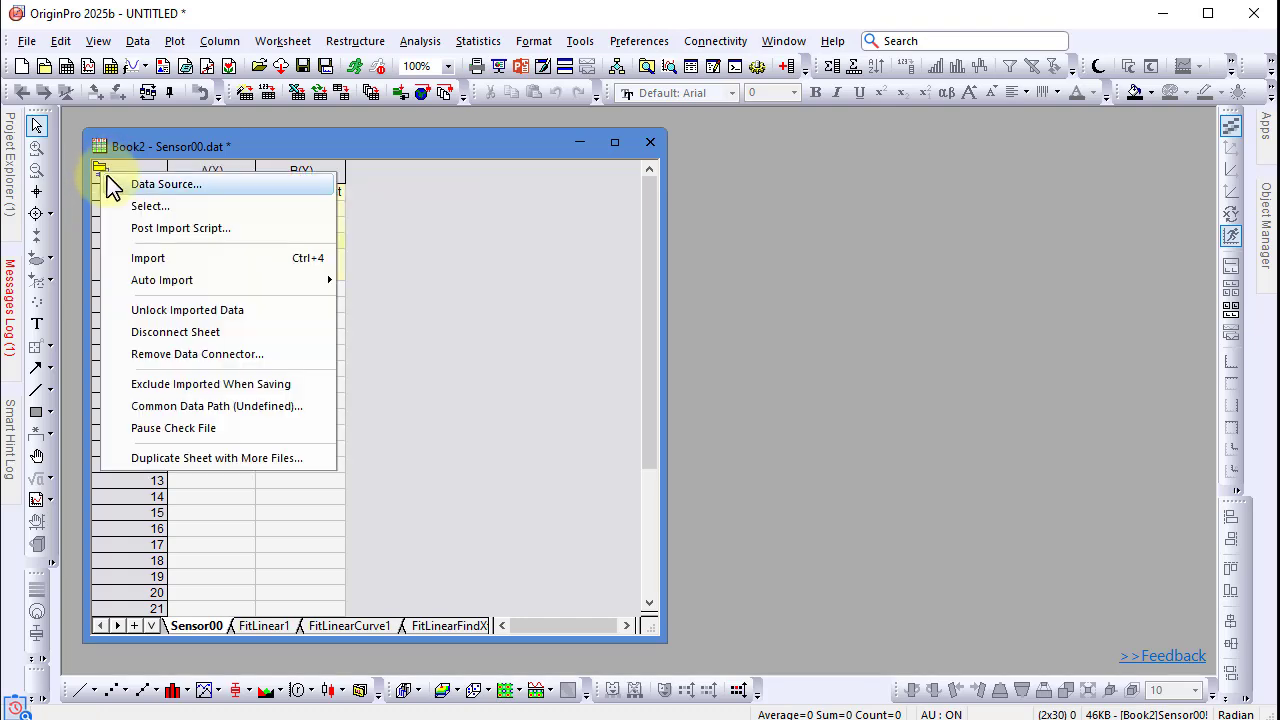
left_click(116, 188)
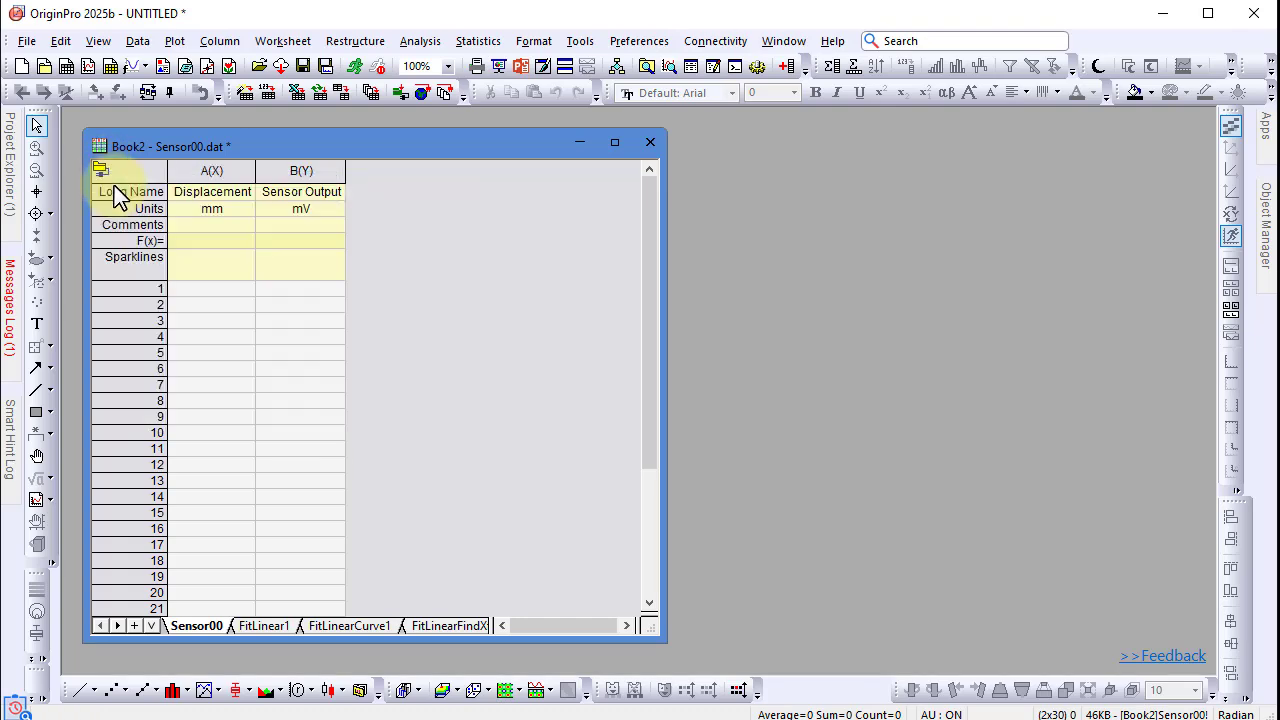
left_click(671, 471)
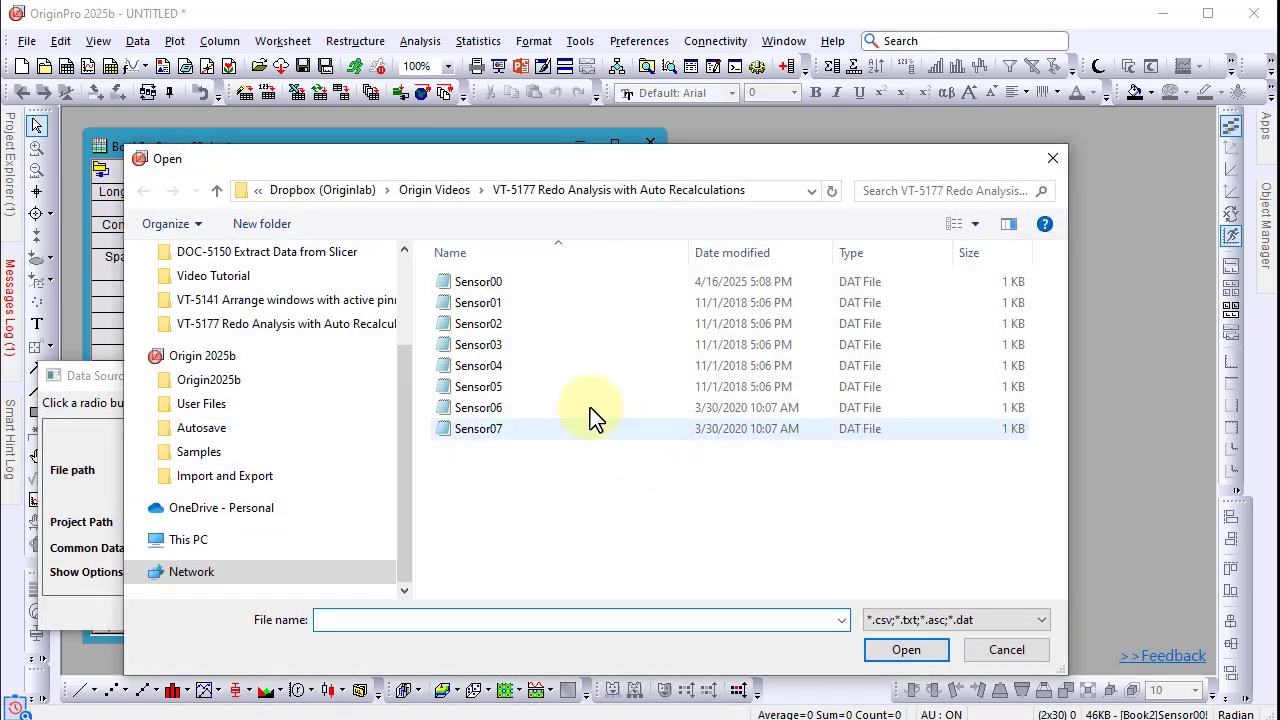
double_click(508, 304)
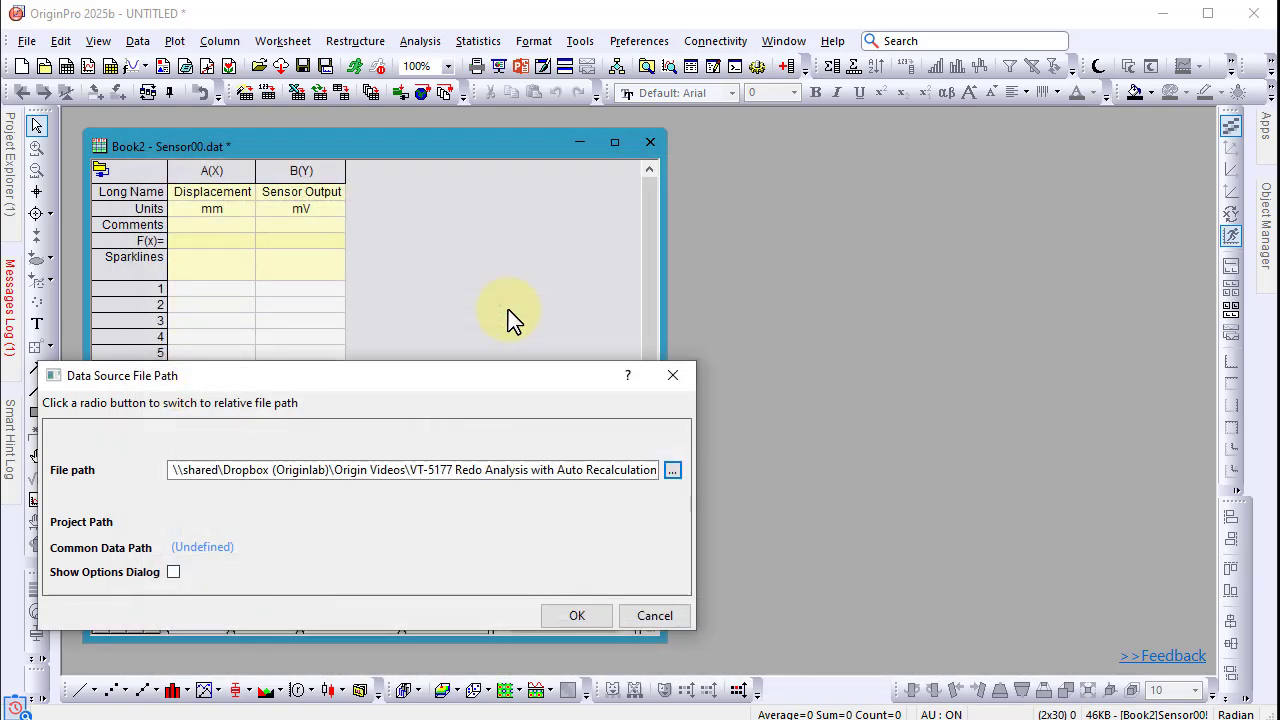
left_click(579, 615)
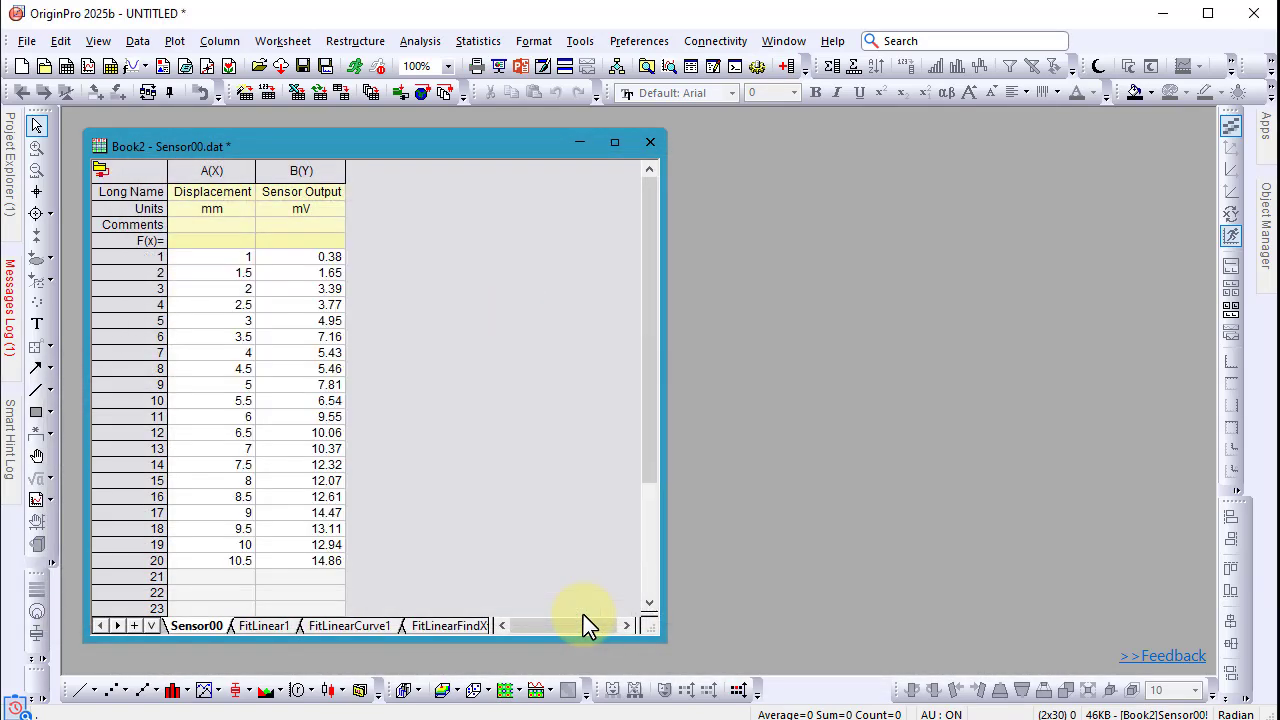
Check the recalculated FitLinear1 report, fitted curve, Find X results and Graph1.
left_click(265, 627)
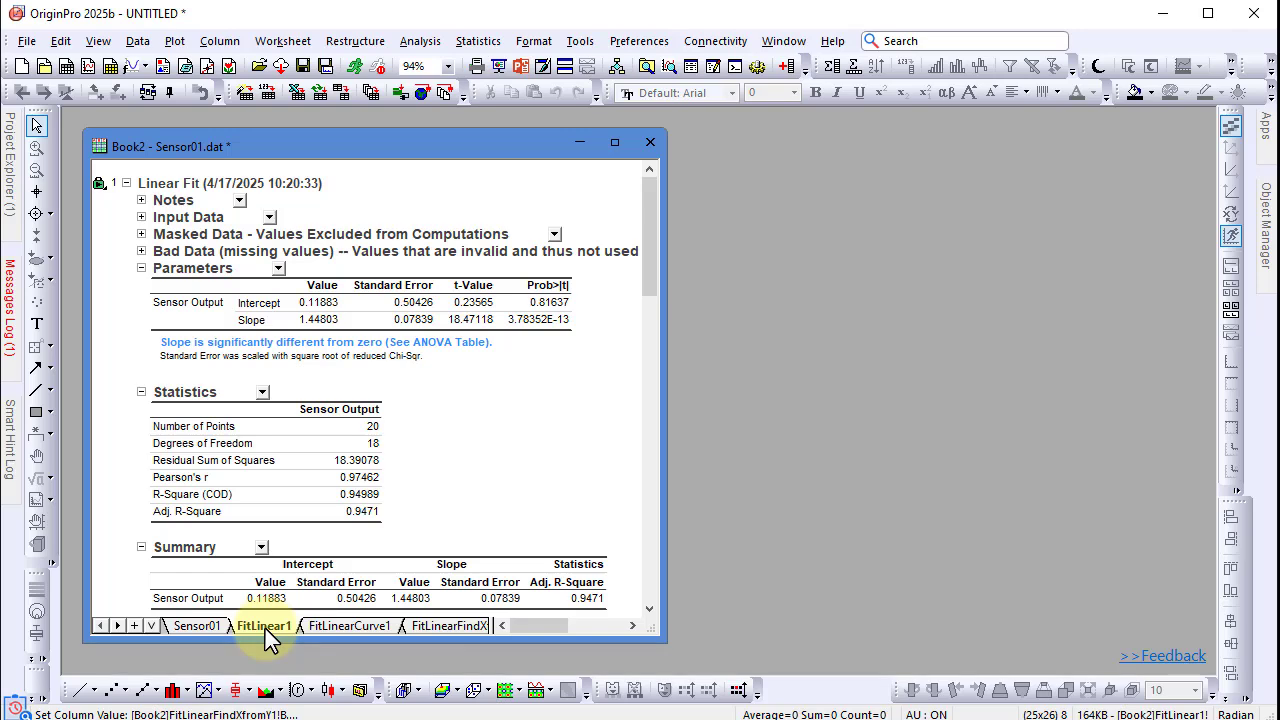
left_click(344, 629)
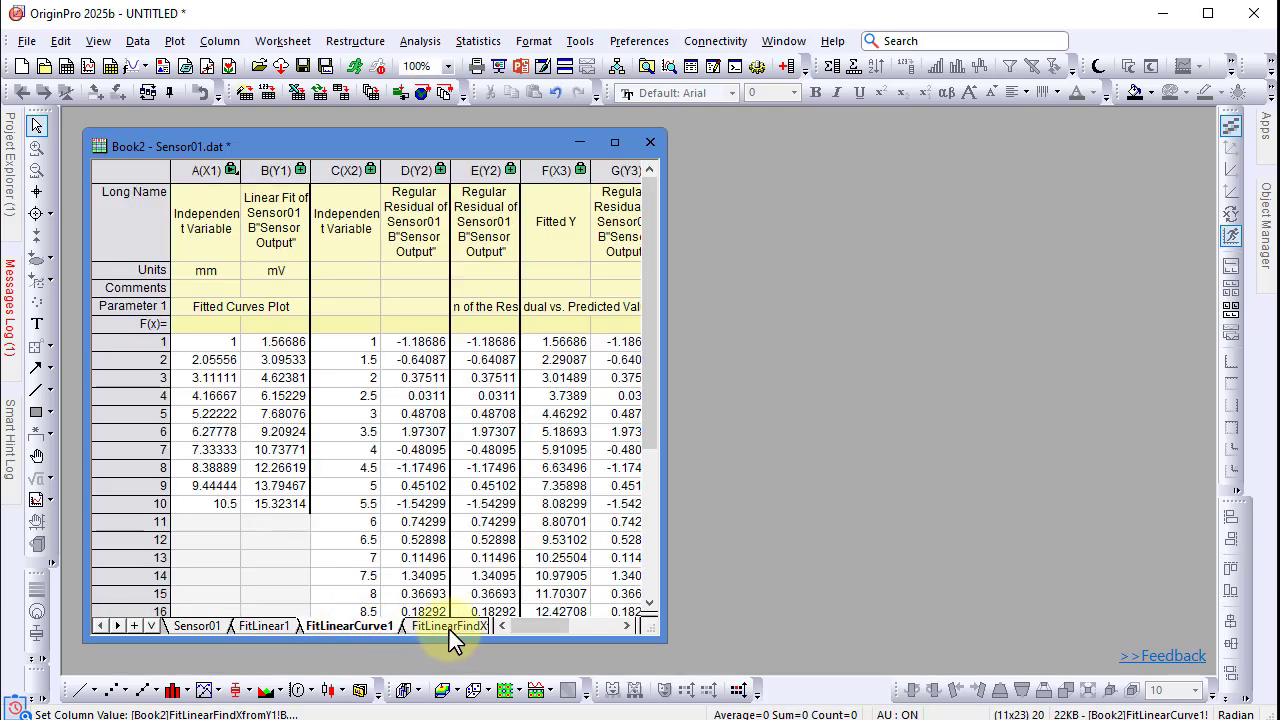
left_click(449, 627)
left_click(483, 626)
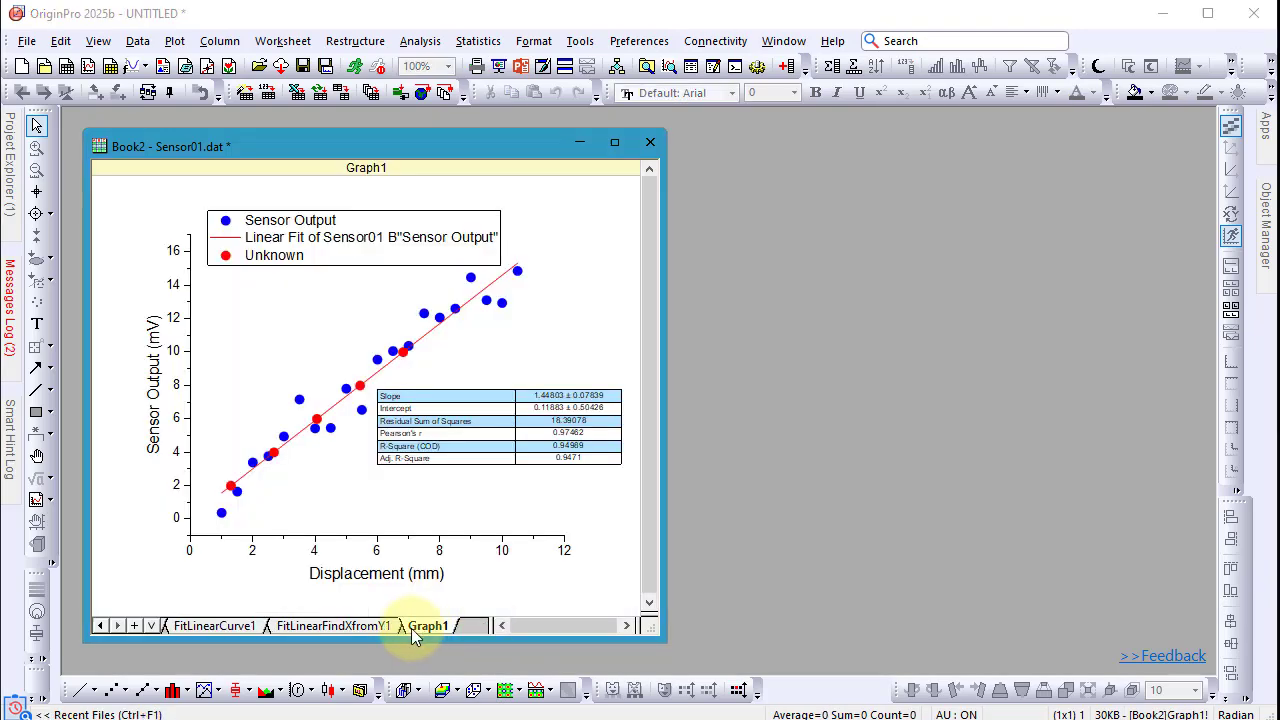
left_click(832, 41)
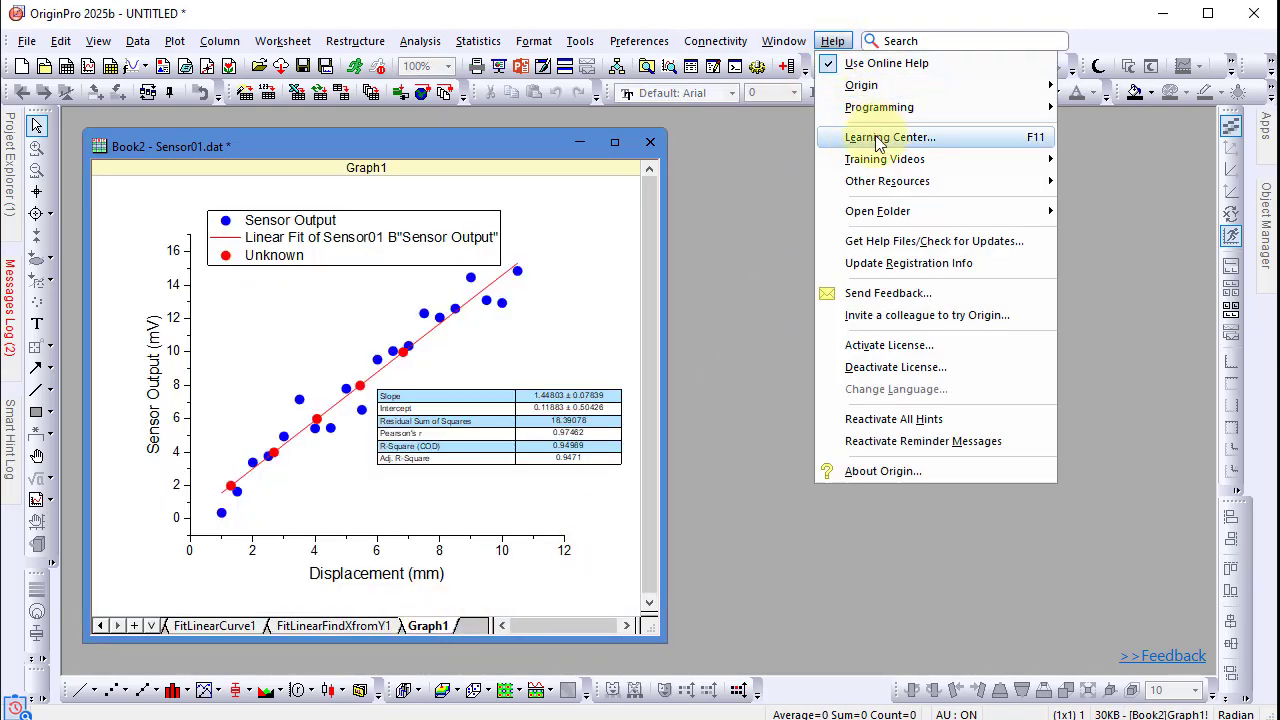
Open the Learning Center's Sample Projects and page through categories to Statistics-ANOVA.
left_click(878, 140)
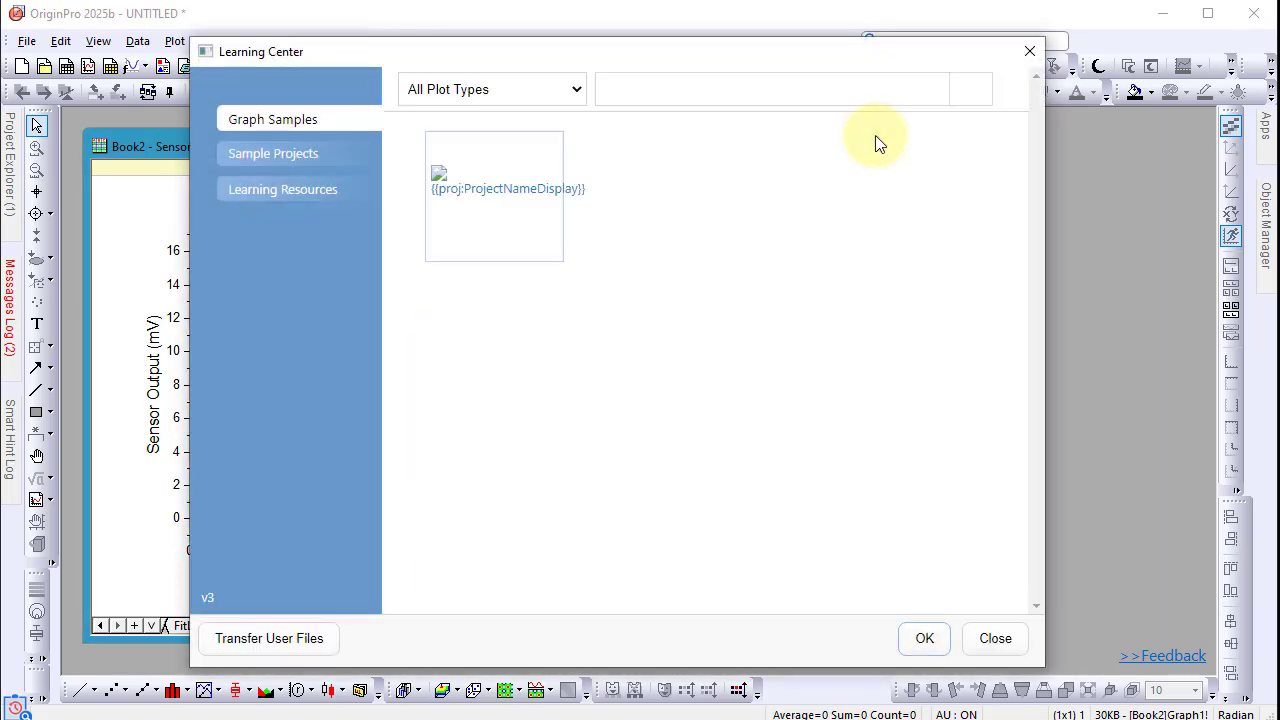
left_click(300, 157)
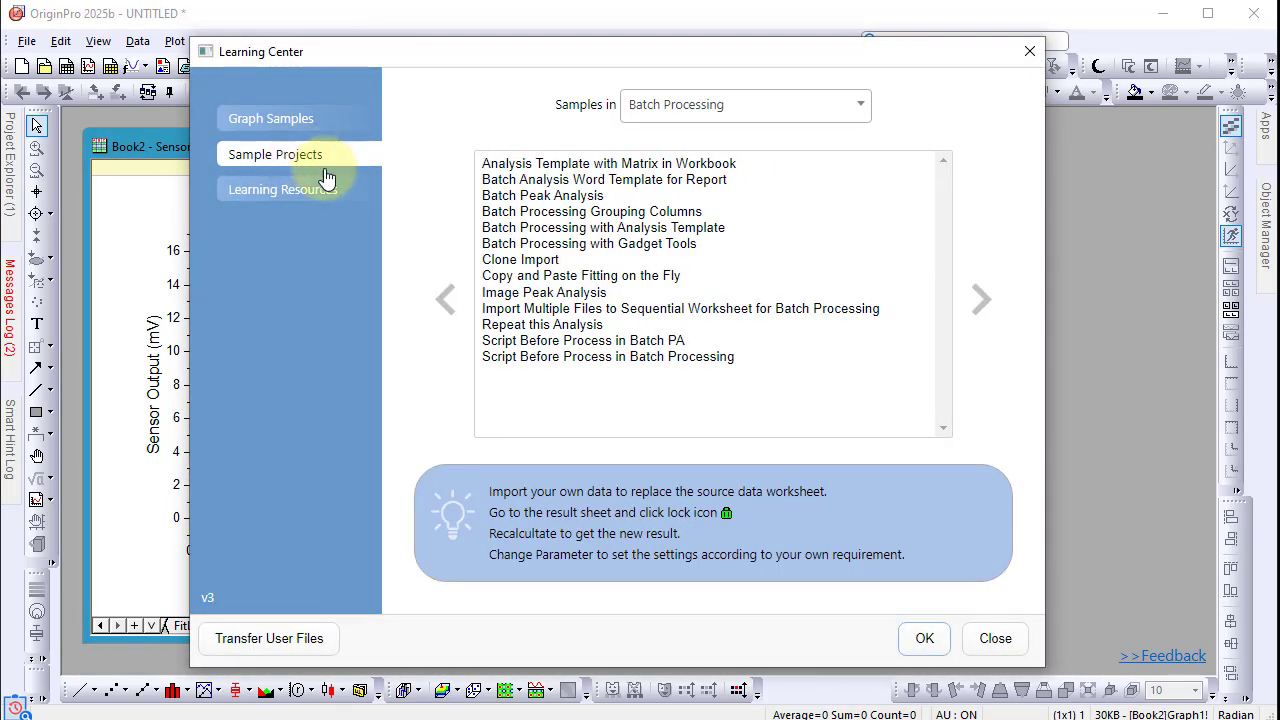
left_click(978, 302)
left_click(975, 305)
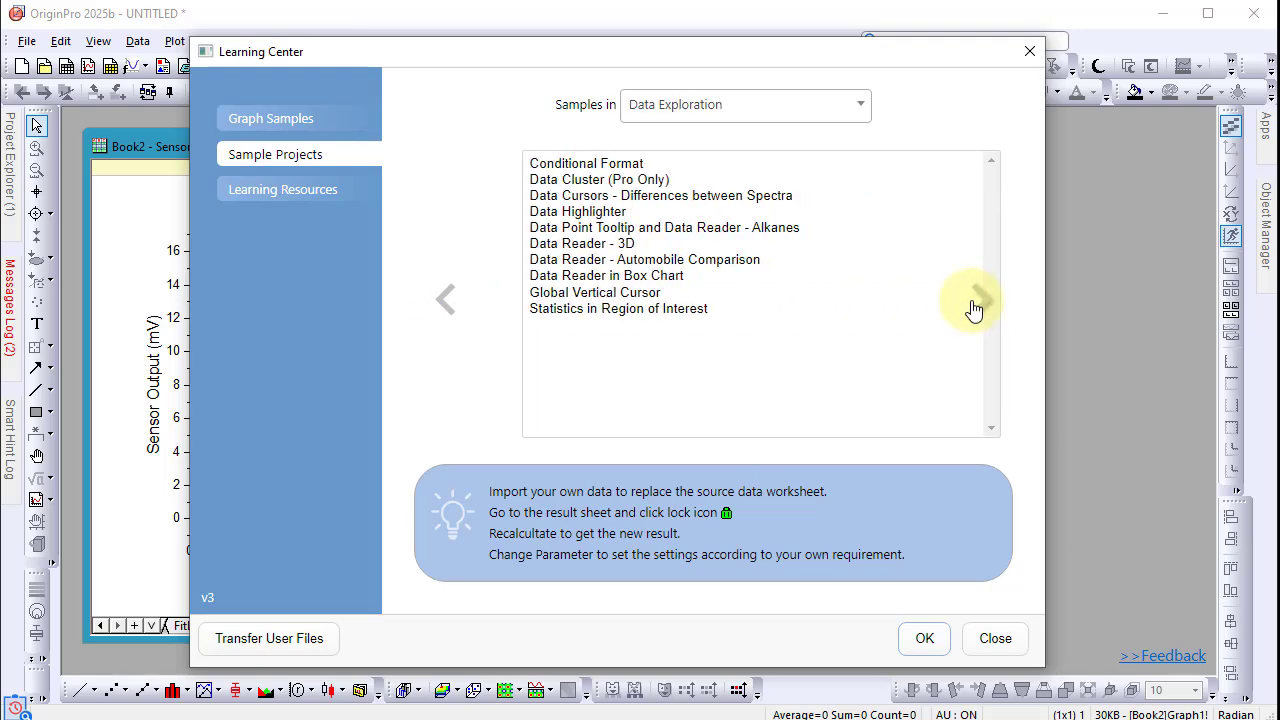
left_click(975, 305)
left_click(975, 308)
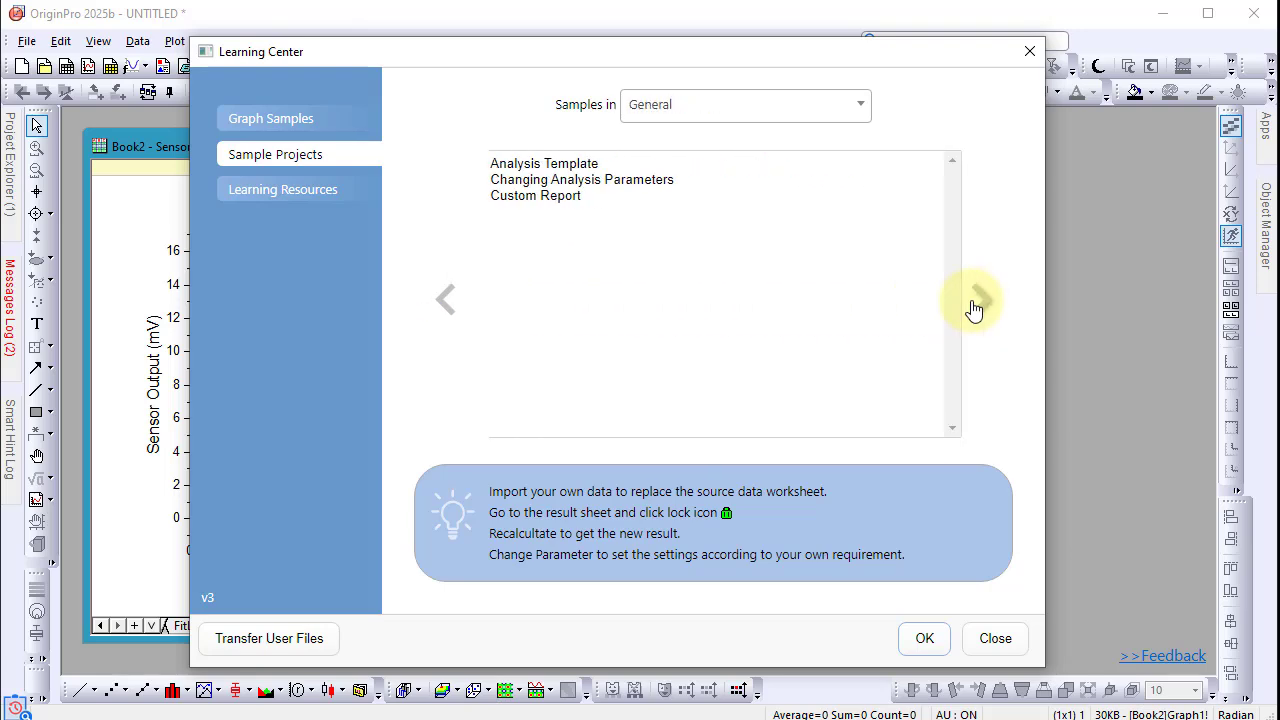
left_click(975, 308)
left_click(975, 308)
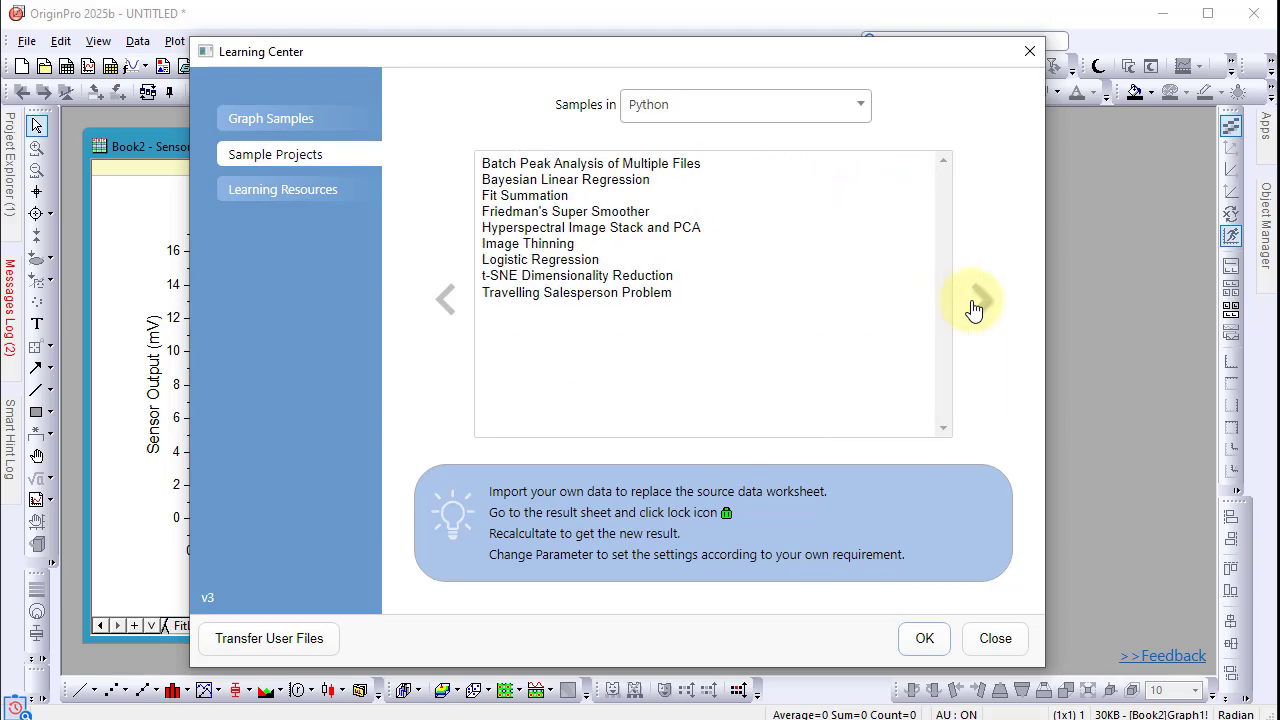
left_click(975, 308)
left_click(975, 308)
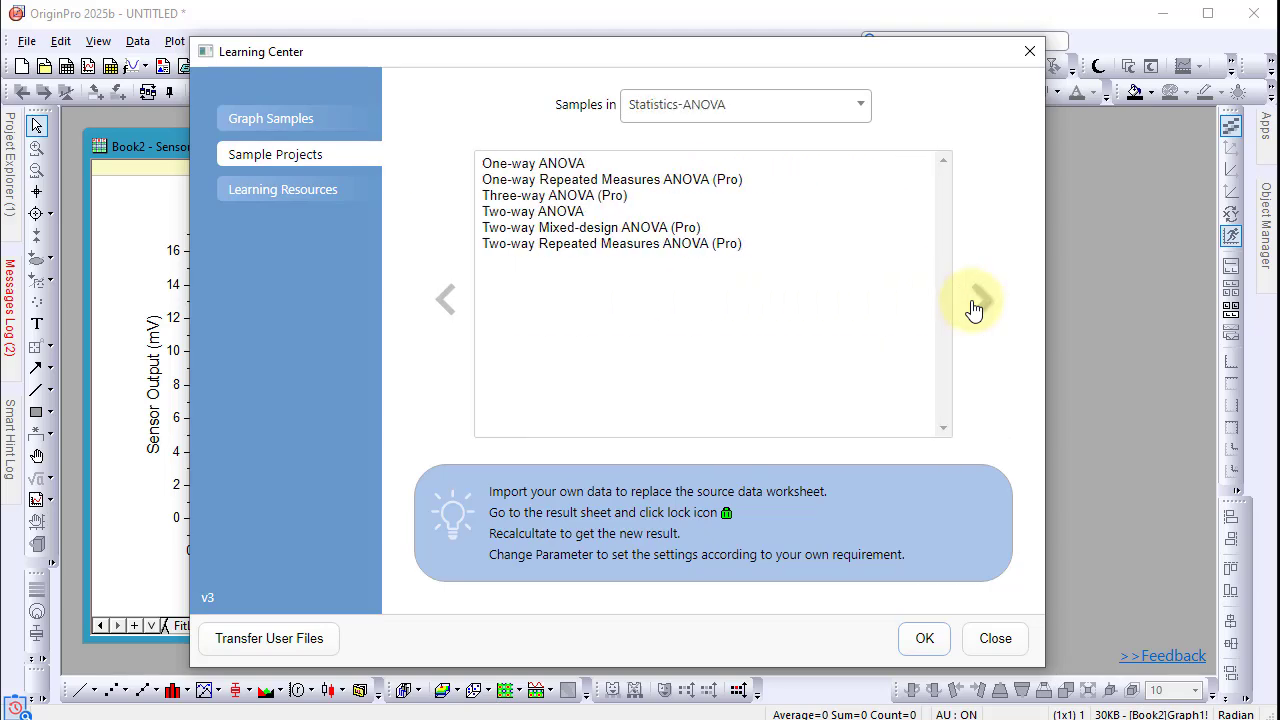